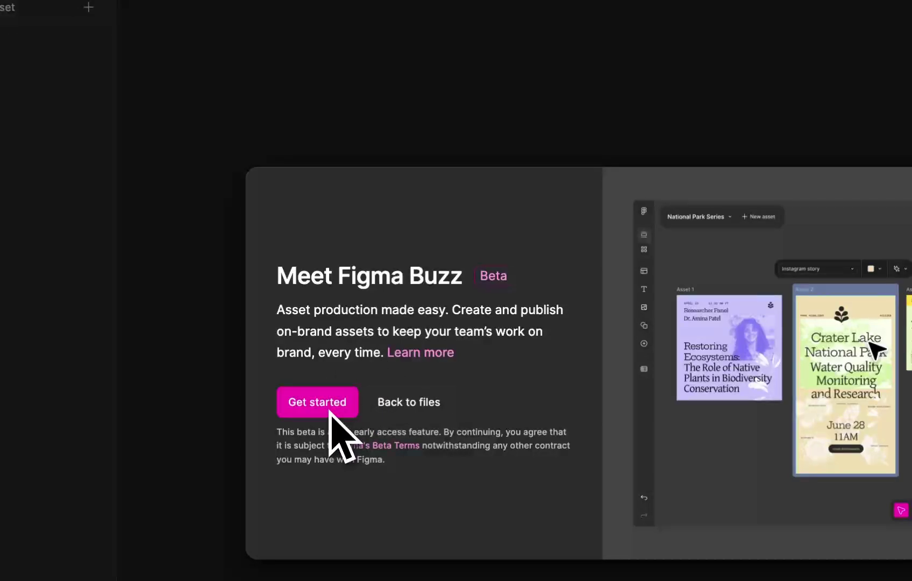
# Start a new asset and scroll the Explore gallery of blank sizes and templates.
pyautogui.click(338, 409)
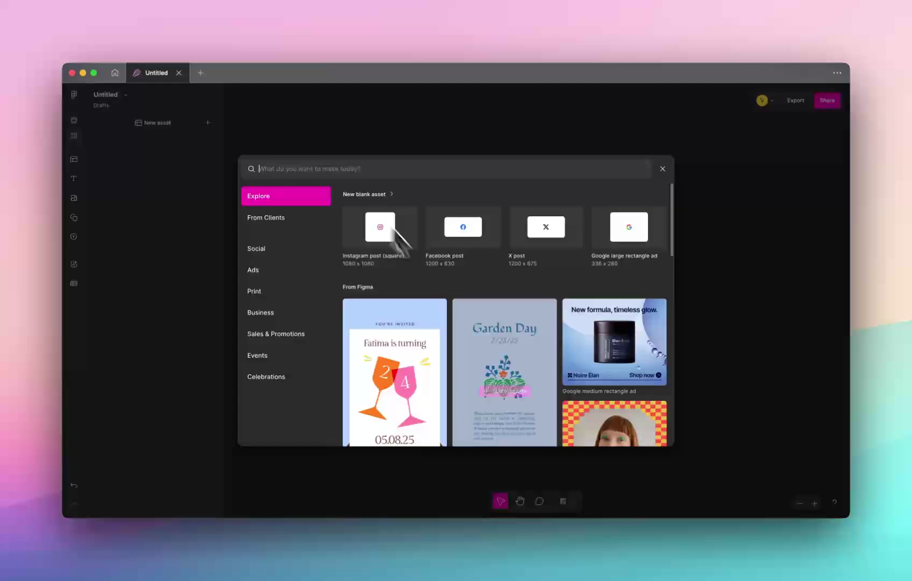
pyautogui.moveTo(469, 324)
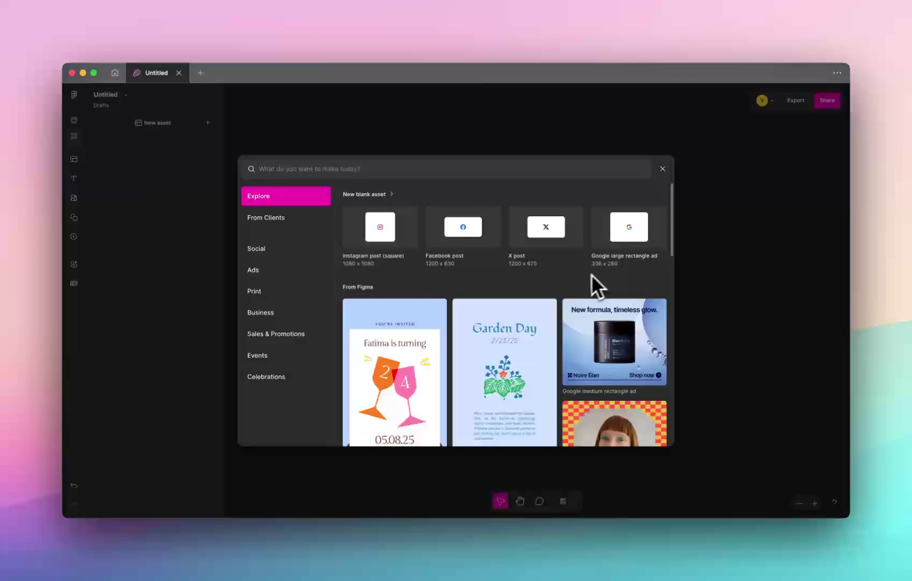
pyautogui.scroll(-5, 571, 282)
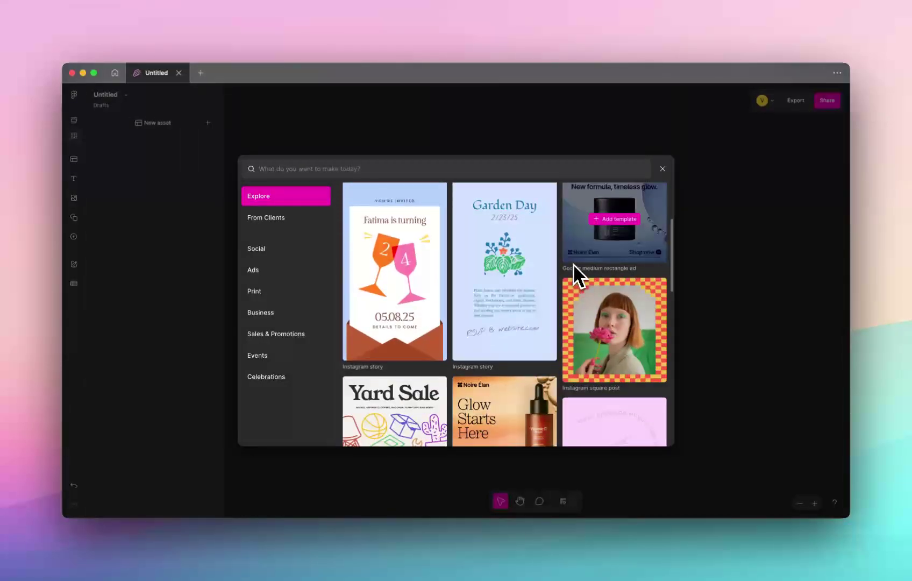
pyautogui.scroll(2, 562, 263)
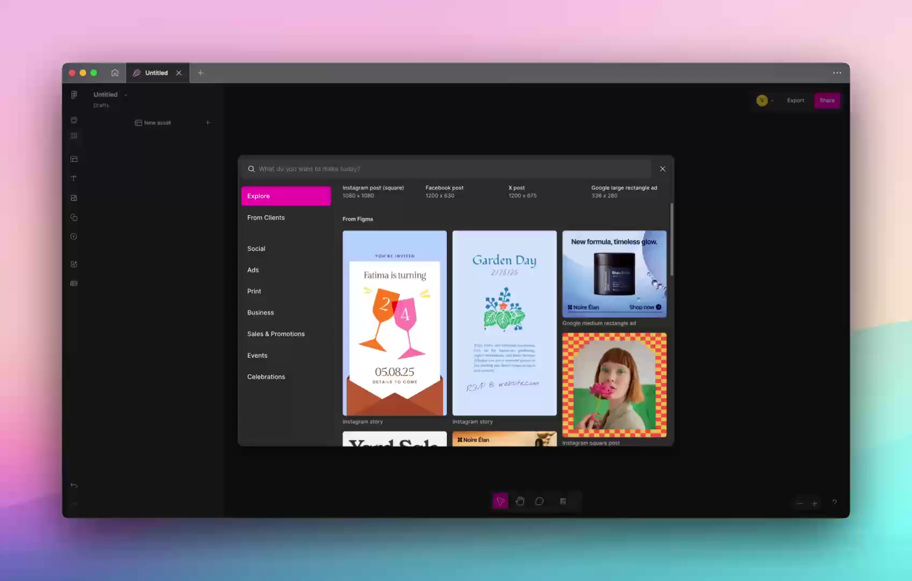
pyautogui.scroll(3, 562, 259)
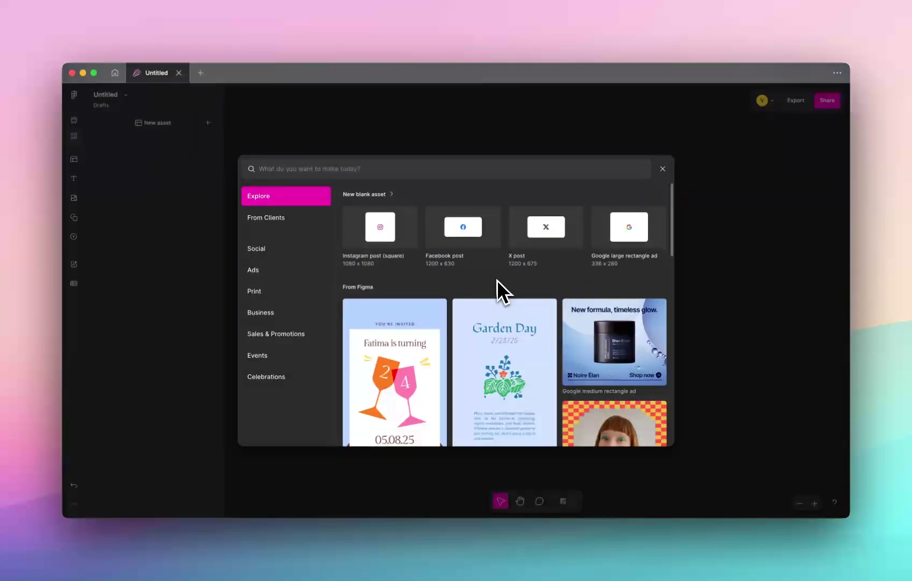
pyautogui.scroll(-5, 497, 280)
pyautogui.scroll(5, 473, 258)
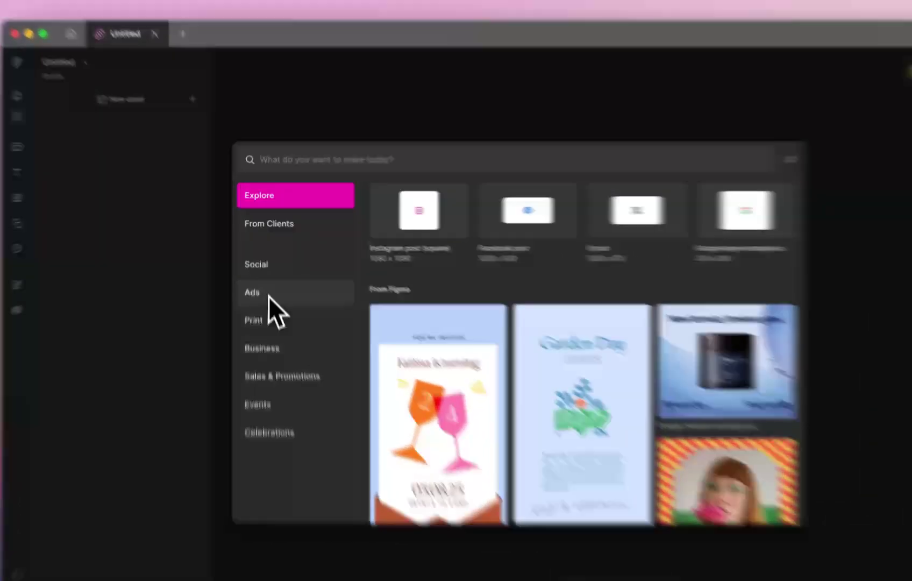
# Browse the Ads templates.
pyautogui.click(269, 296)
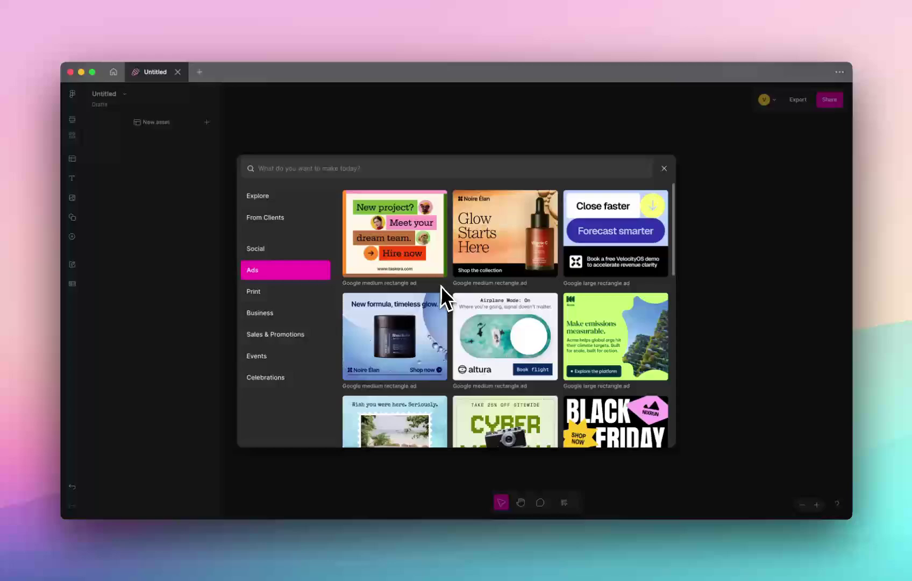
pyautogui.scroll(-4, 561, 309)
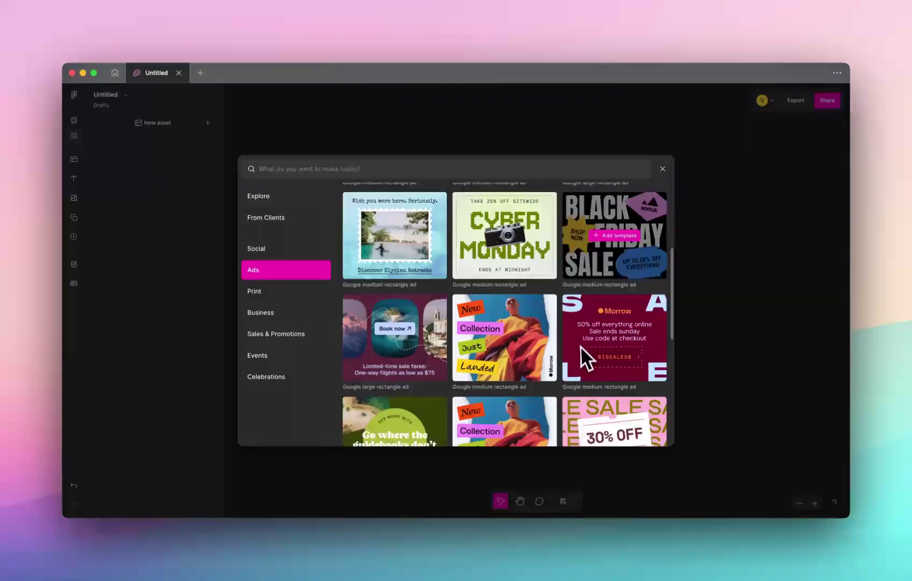
pyautogui.scroll(-3, 580, 349)
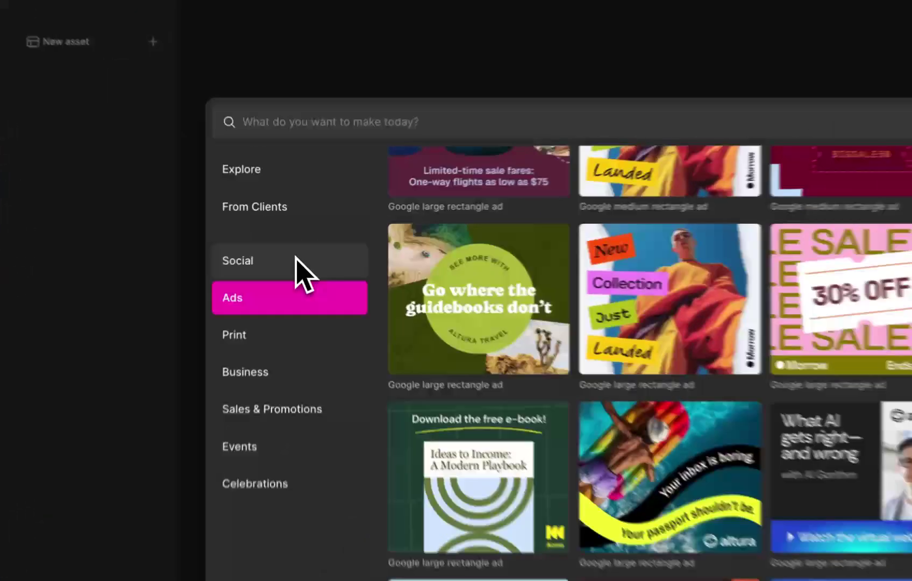
# Switch to the Social category and scroll through its templates.
pyautogui.click(290, 248)
pyautogui.scroll(-10, 618, 326)
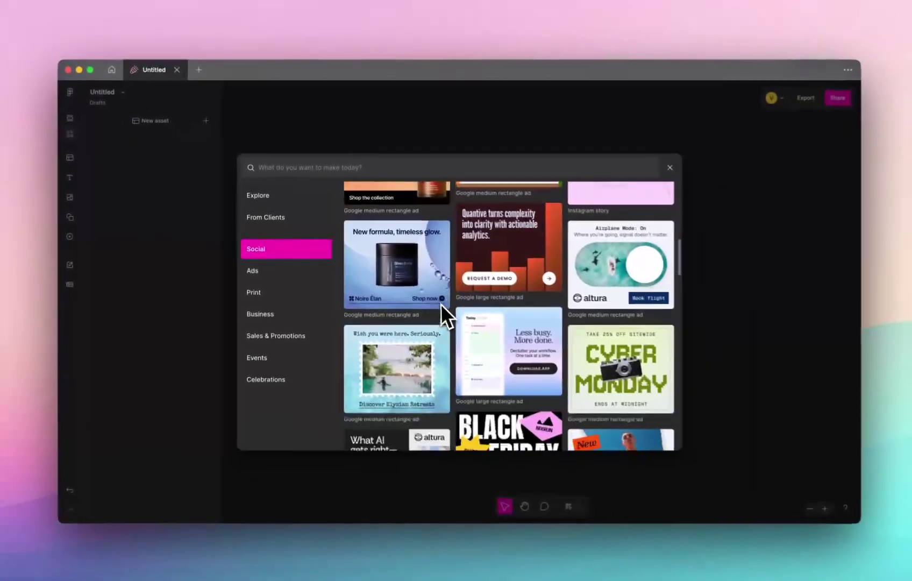
pyautogui.scroll(-3, 488, 377)
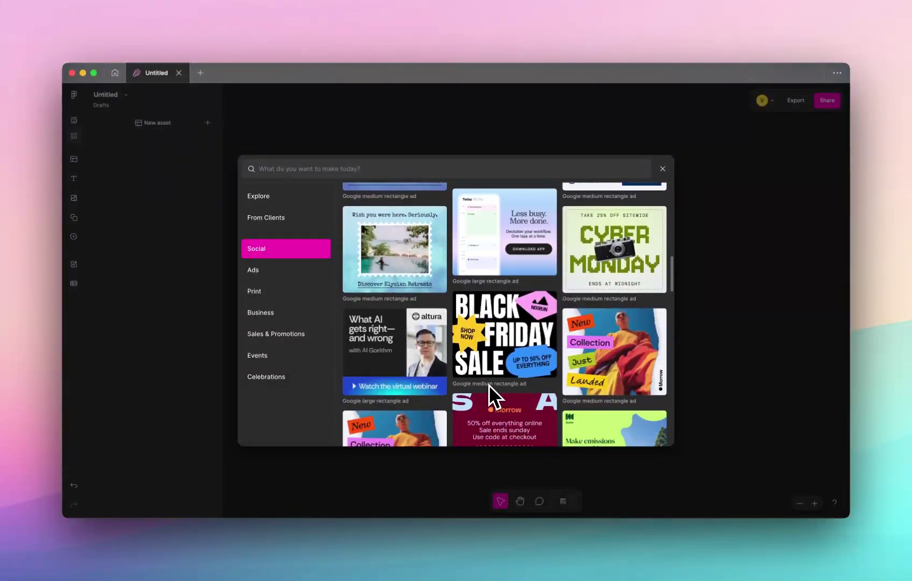
pyautogui.scroll(-5, 489, 385)
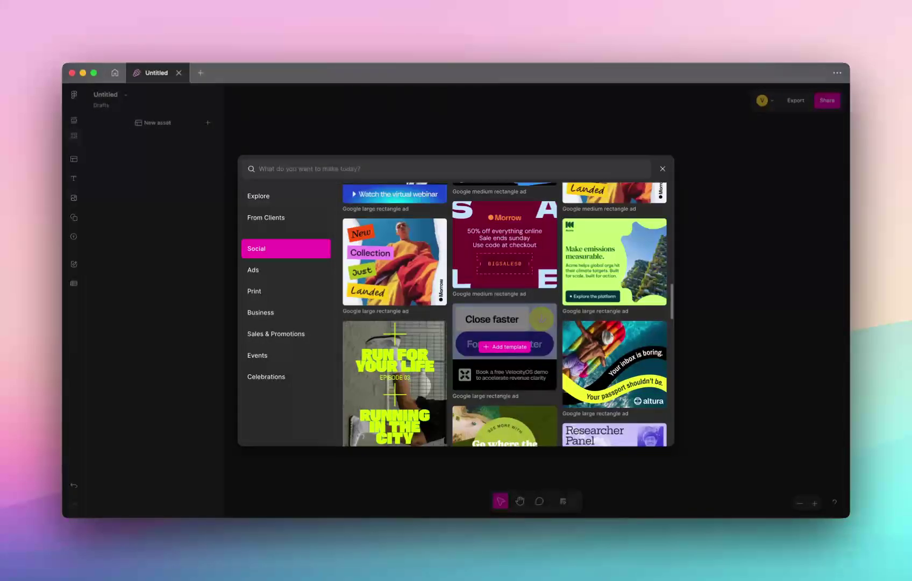
pyautogui.scroll(-4, 488, 383)
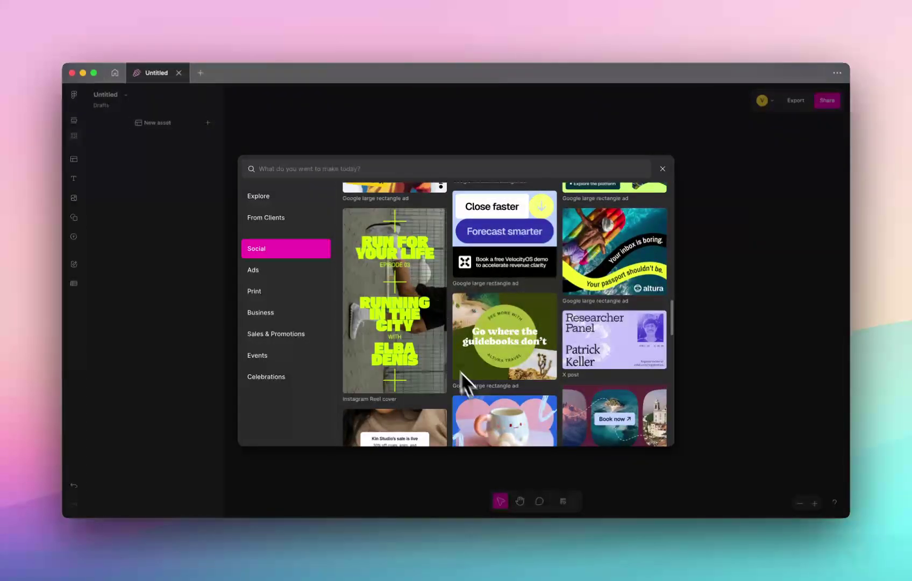
pyautogui.scroll(-4, 460, 372)
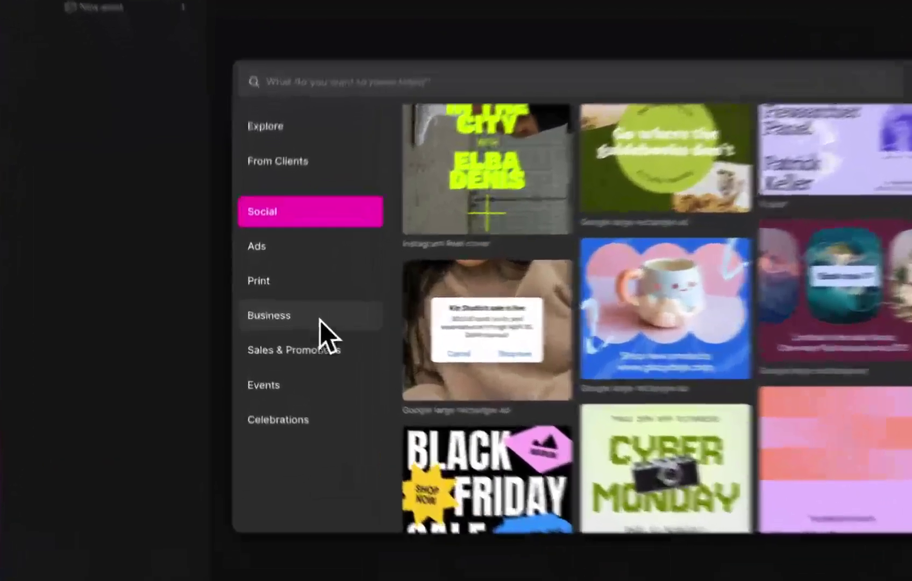
# Browse the Business, Sales & Promotions and Events templates.
pyautogui.click(292, 314)
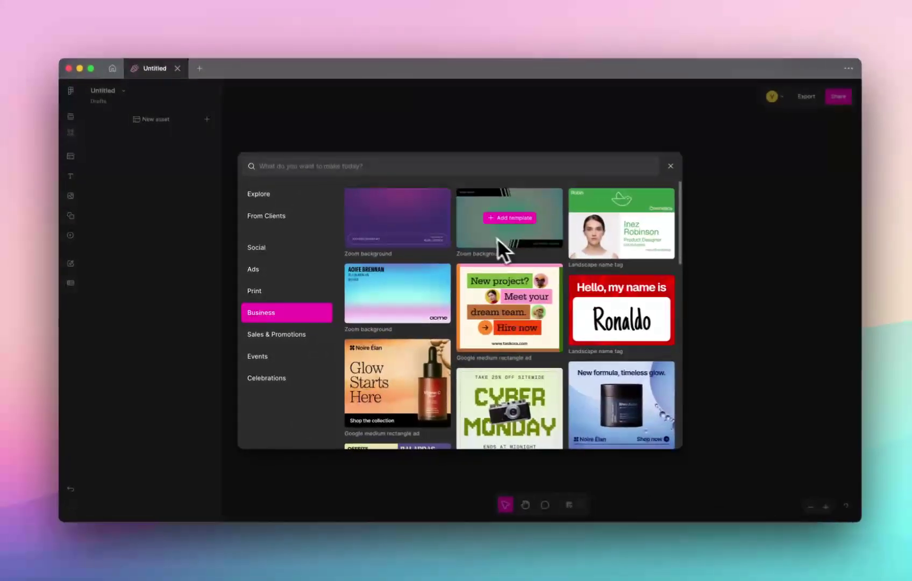
pyautogui.scroll(-5, 549, 328)
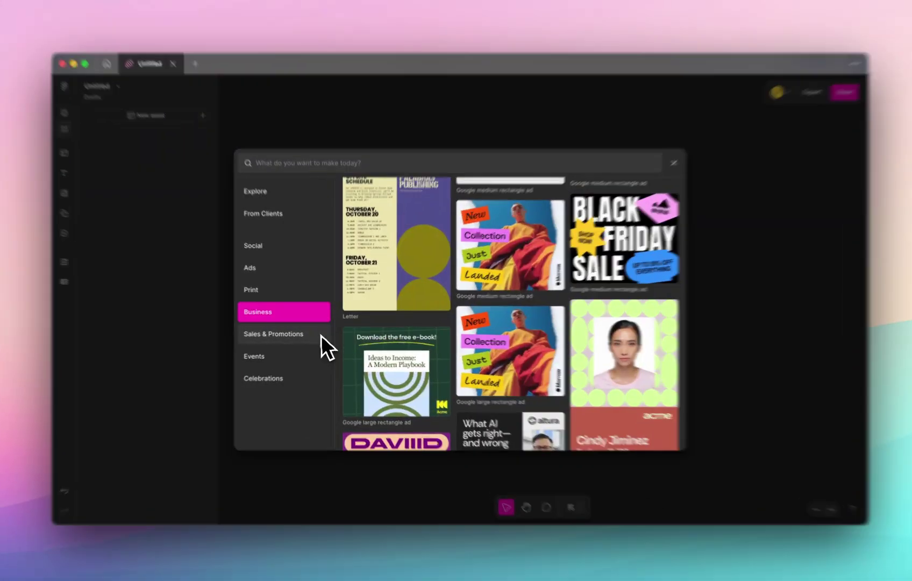
pyautogui.click(322, 334)
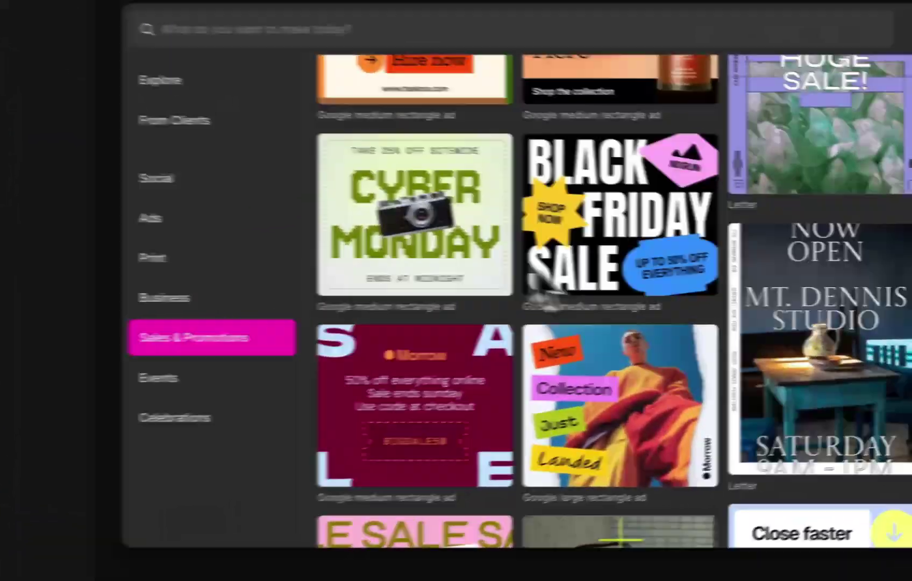
pyautogui.scroll(-5, 534, 330)
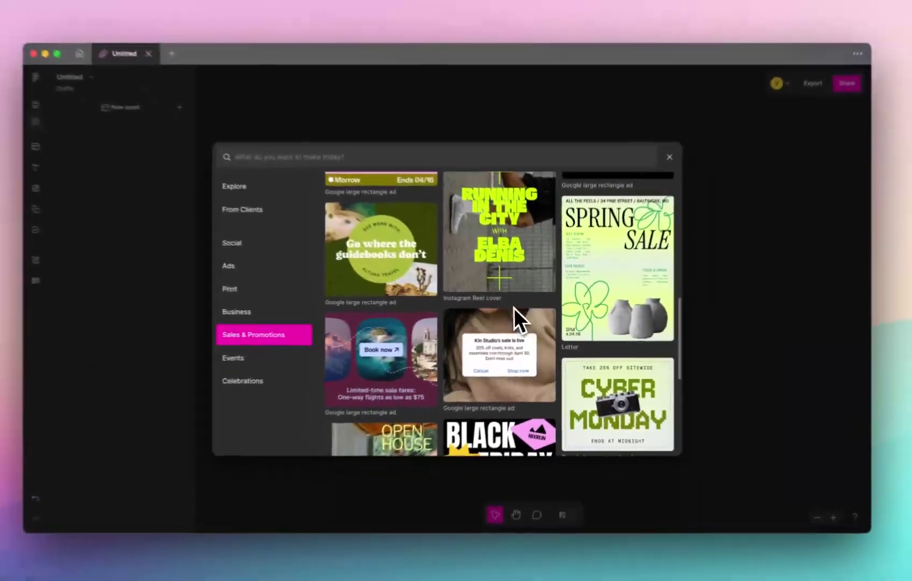
pyautogui.scroll(-10, 500, 322)
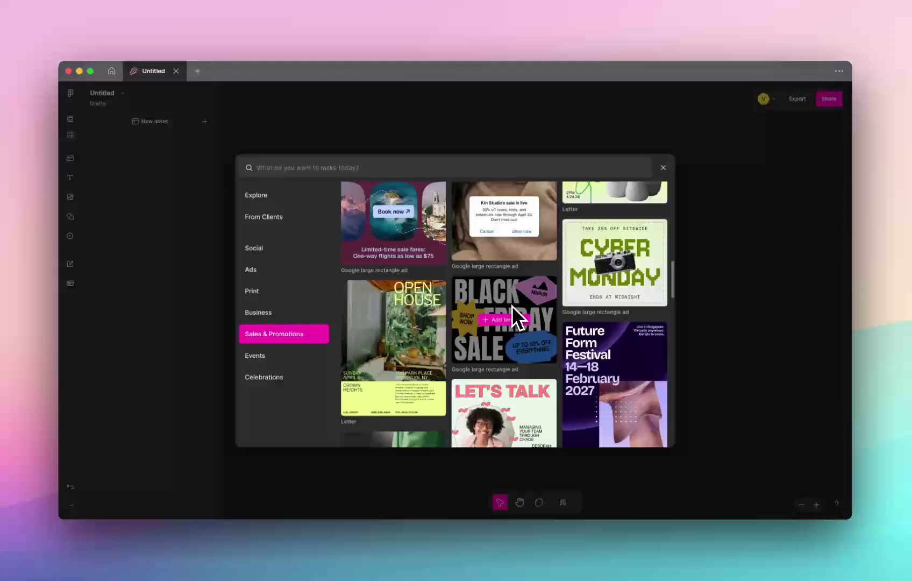
pyautogui.scroll(-10, 459, 278)
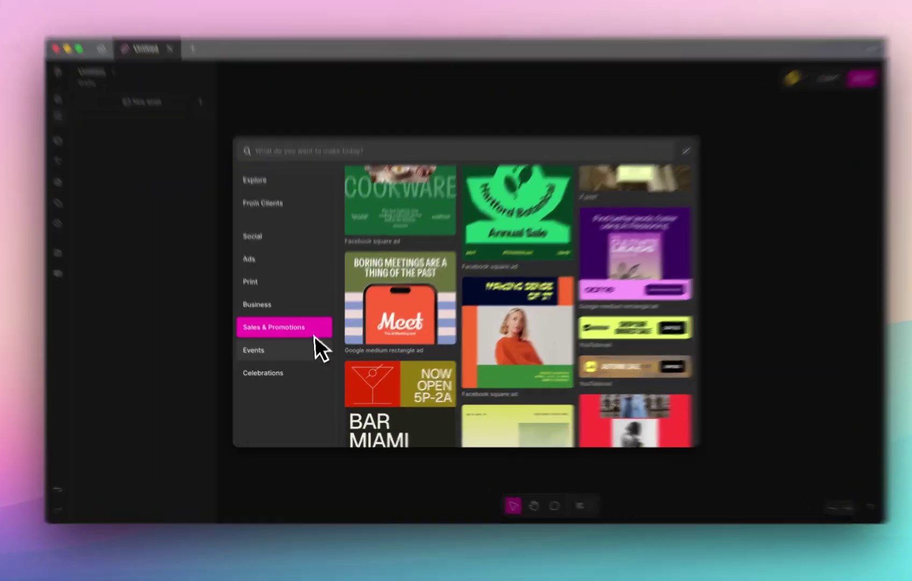
pyautogui.click(293, 355)
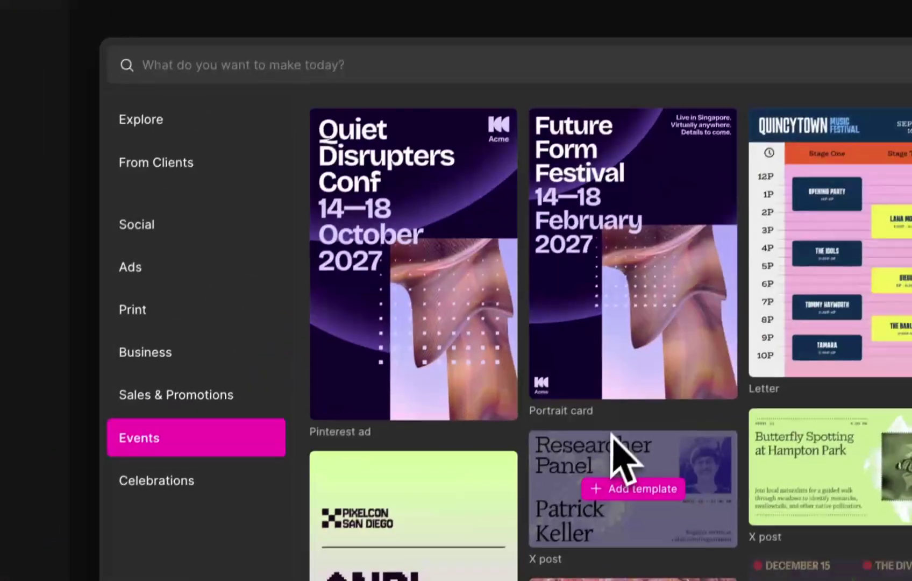
pyautogui.scroll(-5, 613, 458)
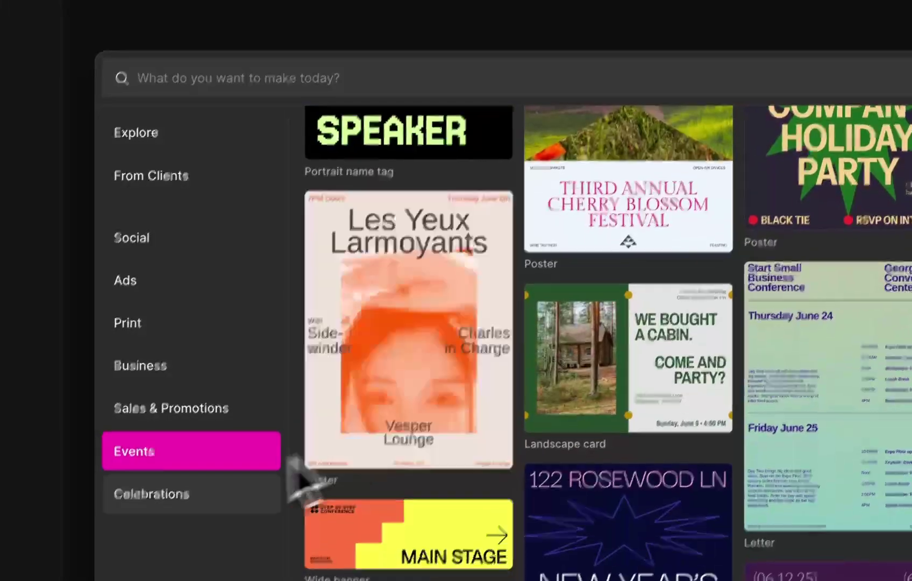
# Scroll through the Celebrations templates, then go back to the Explore overview.
pyautogui.click(215, 497)
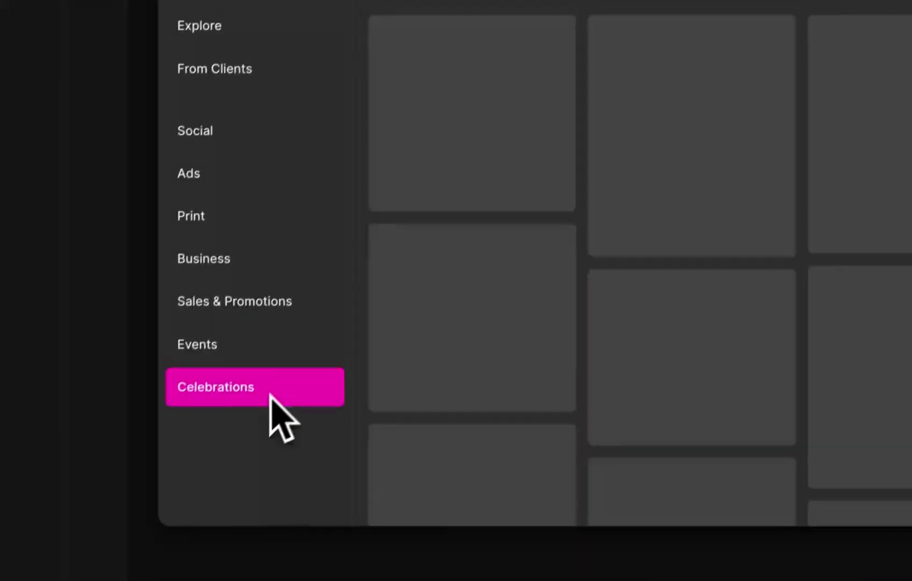
pyautogui.scroll(-3, 632, 261)
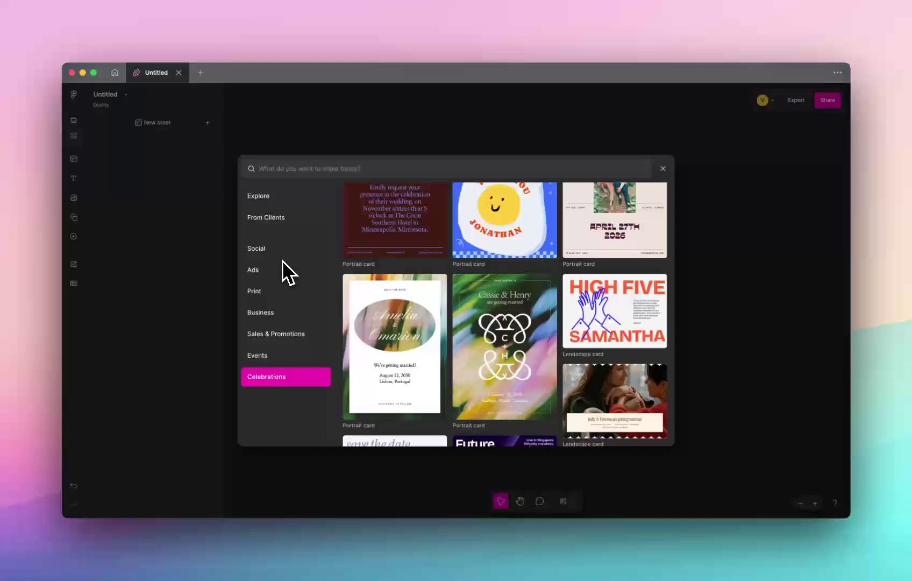
pyautogui.scroll(-2, 458, 351)
pyautogui.scroll(-3, 462, 333)
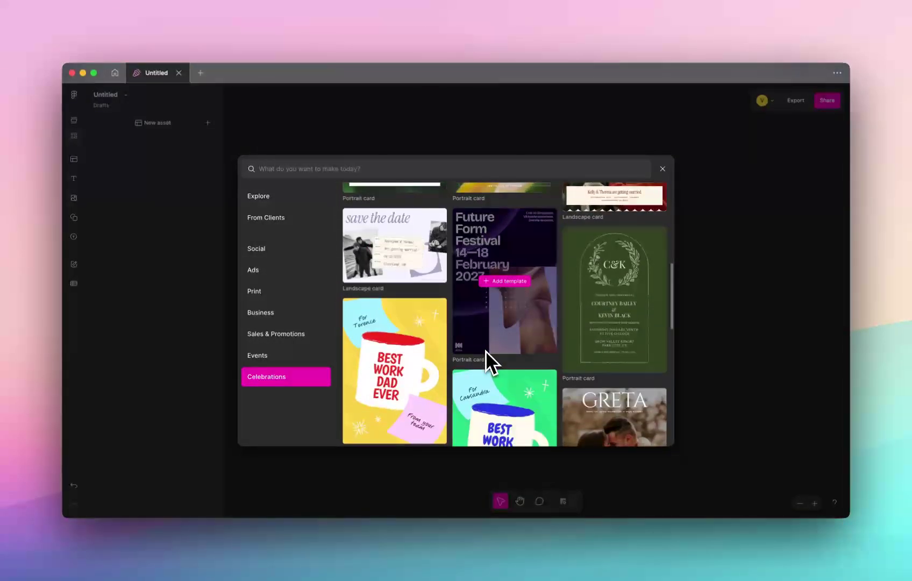
pyautogui.scroll(-4, 559, 243)
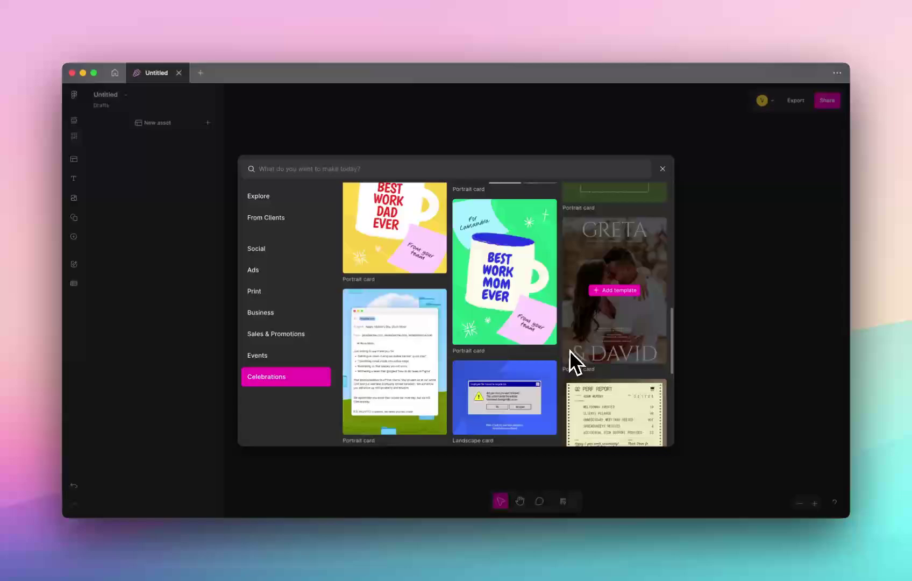
pyautogui.scroll(-1, 562, 356)
pyautogui.scroll(-2, 562, 365)
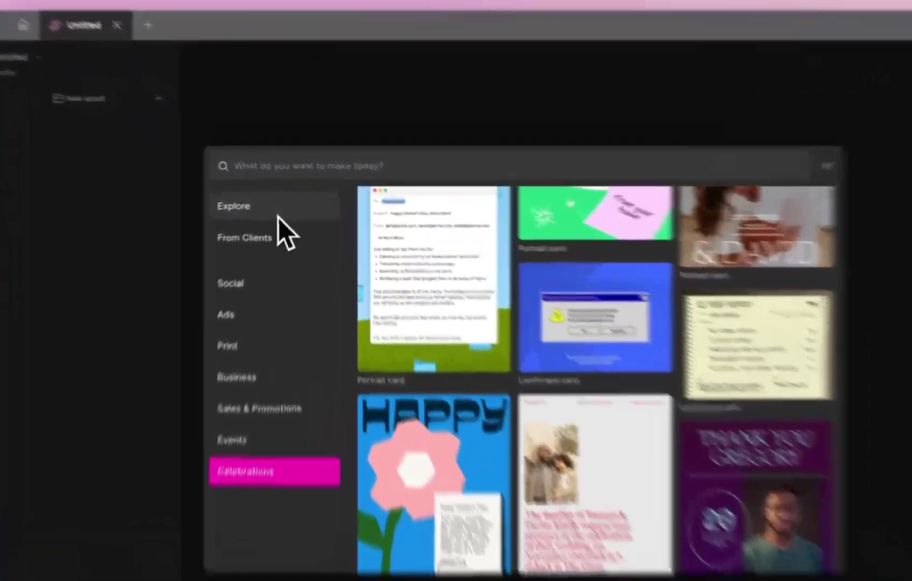
pyautogui.click(289, 202)
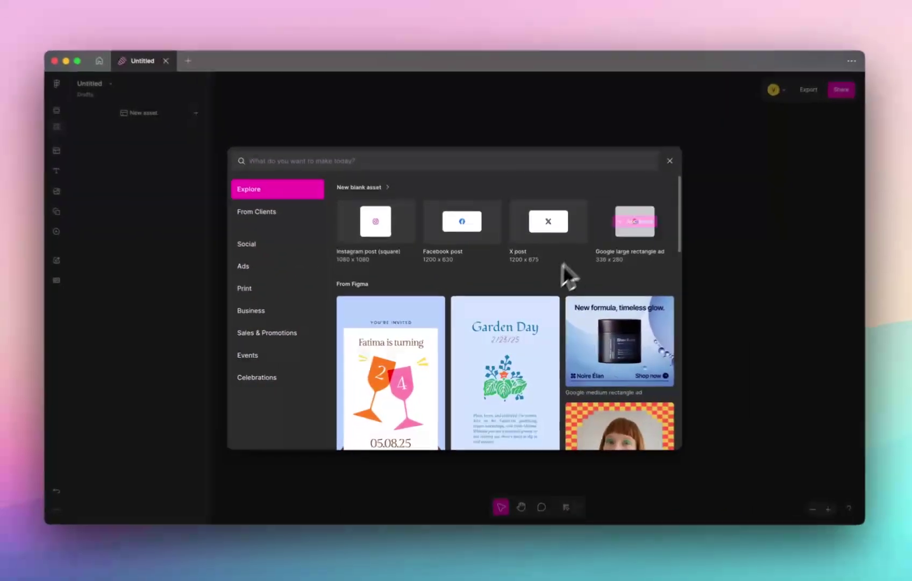
pyautogui.moveTo(379, 237)
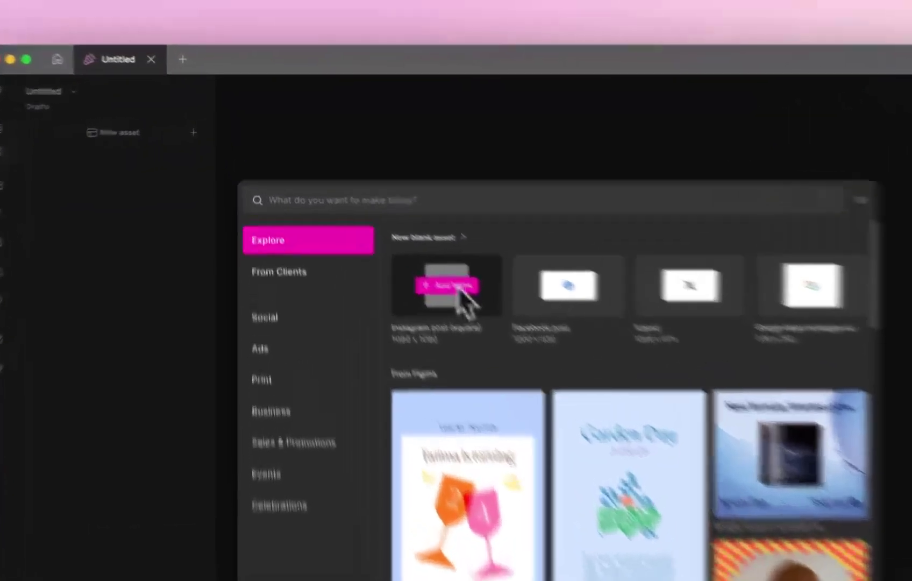
pyautogui.click(387, 226)
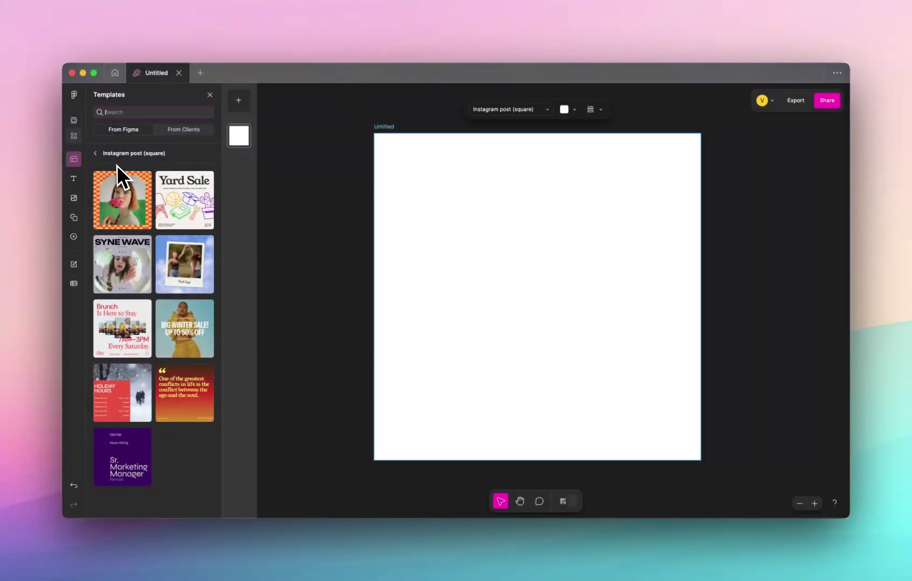
pyautogui.scroll(-15, 117, 165)
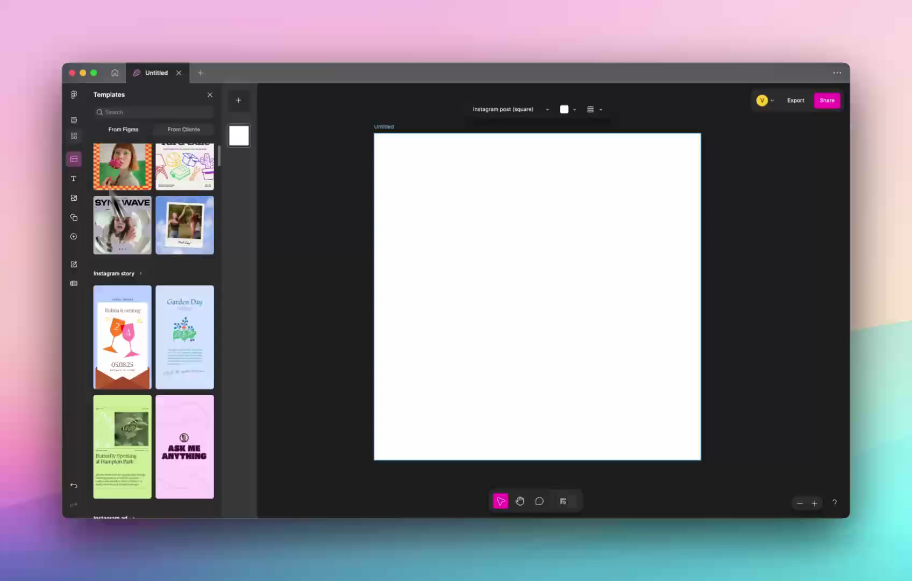
pyautogui.scroll(-10, 157, 298)
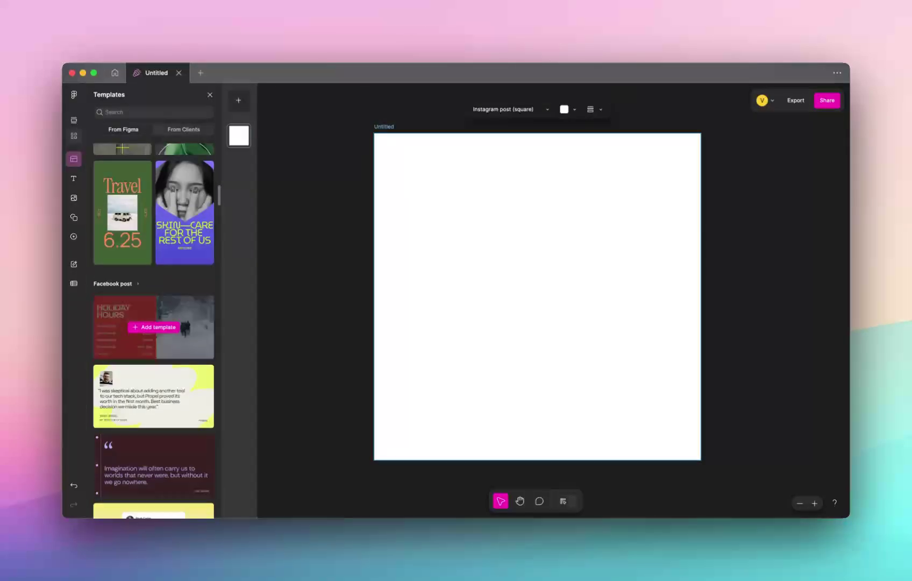
pyautogui.scroll(-15, 129, 244)
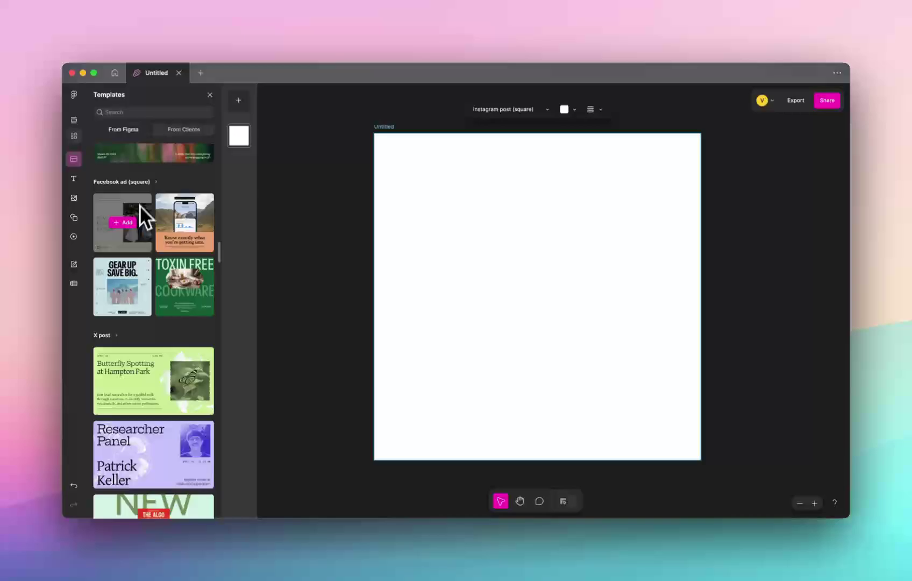
pyautogui.scroll(-10, 161, 204)
pyautogui.scroll(-10, 159, 276)
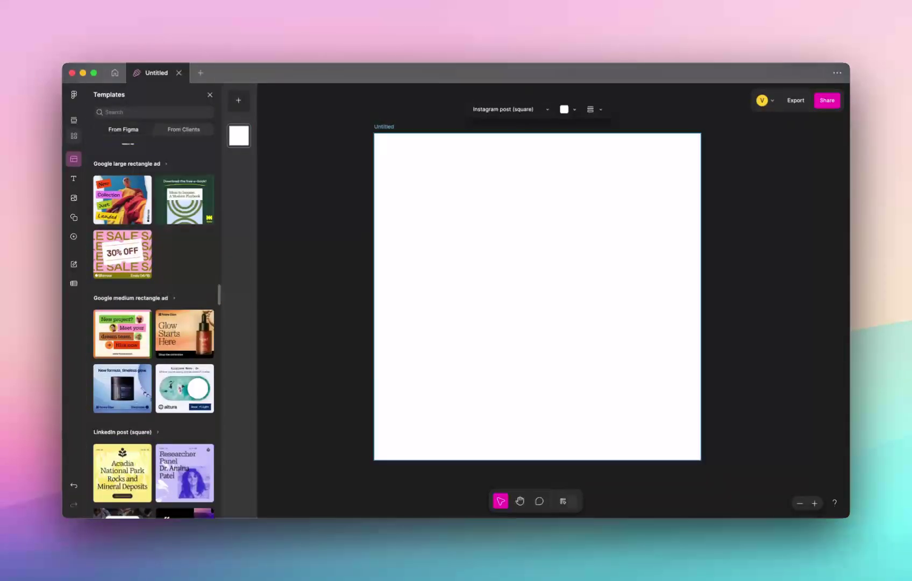
pyautogui.scroll(-6, 159, 277)
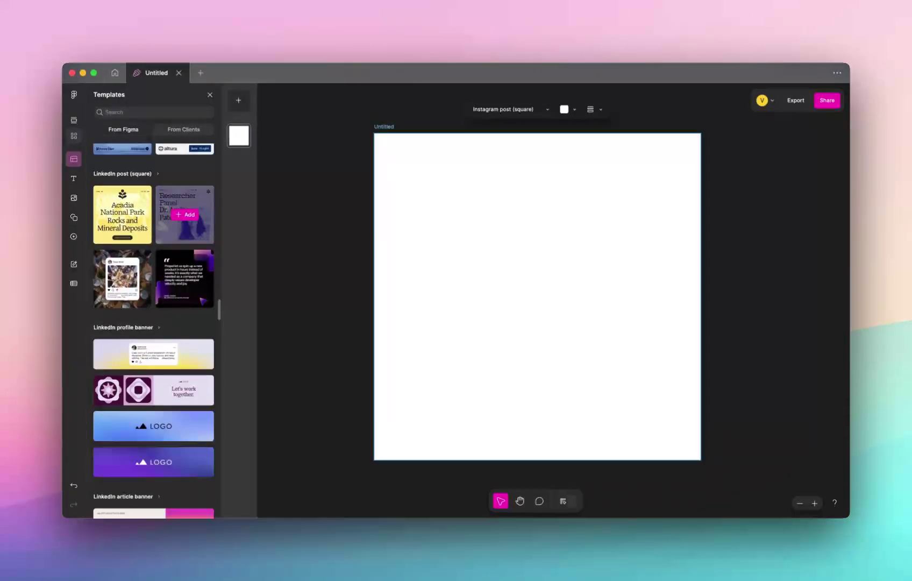
pyautogui.scroll(-10, 159, 277)
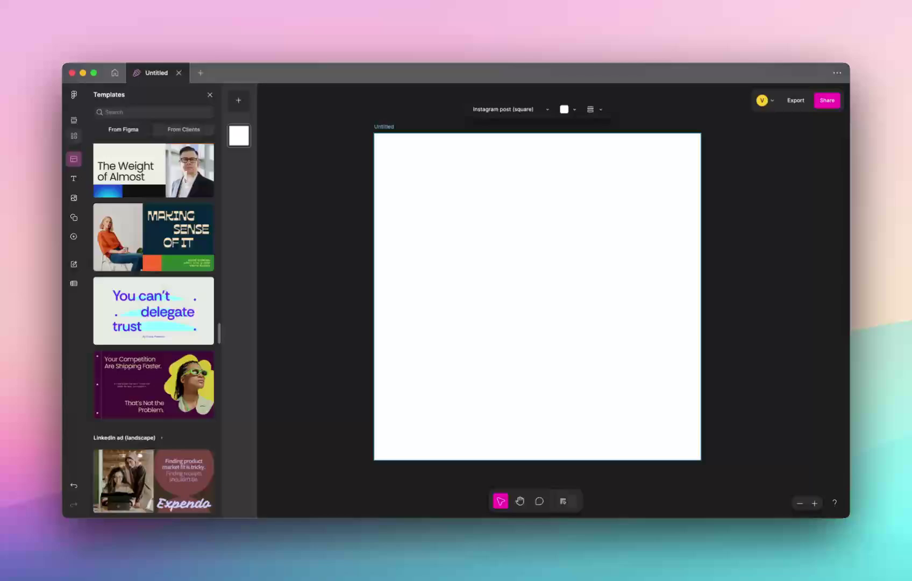
pyautogui.scroll(-10, 158, 276)
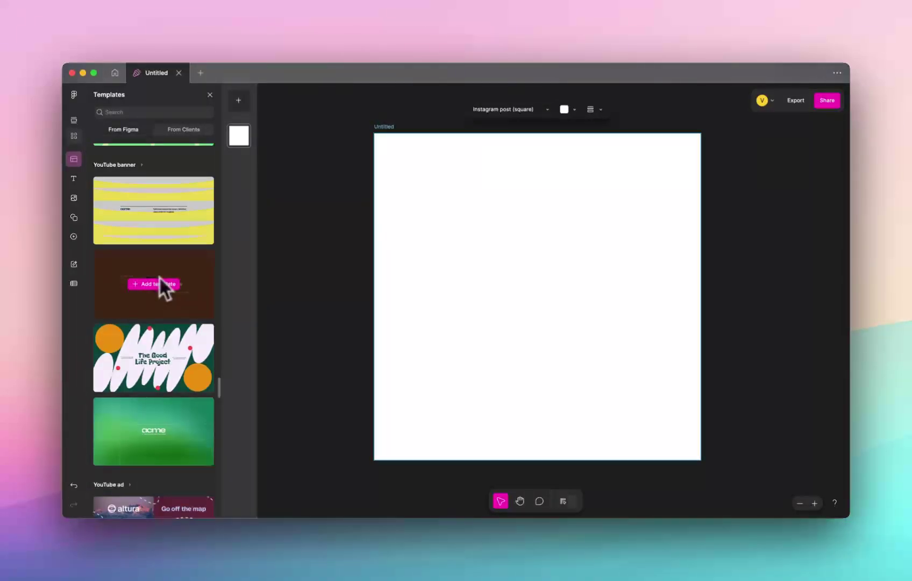
pyautogui.scroll(5, 150, 259)
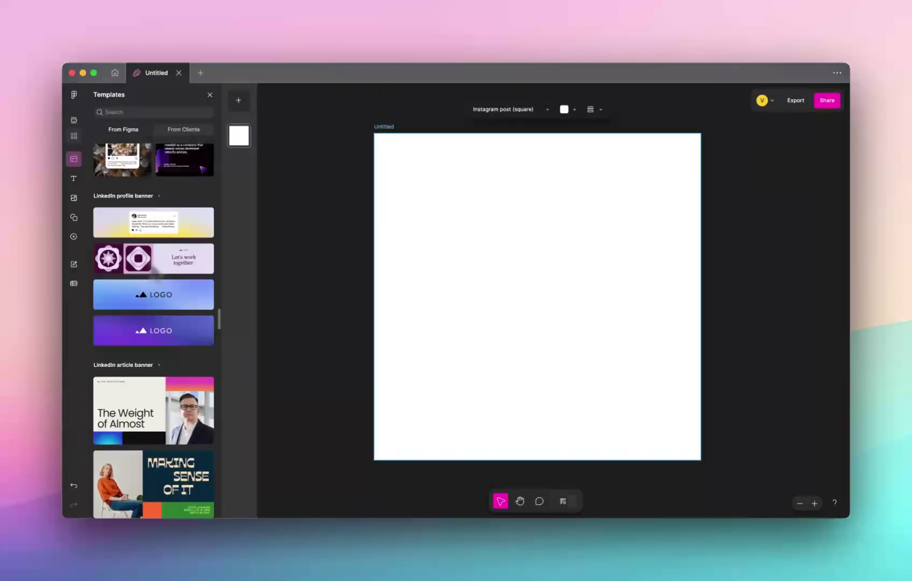
pyautogui.moveTo(170, 240)
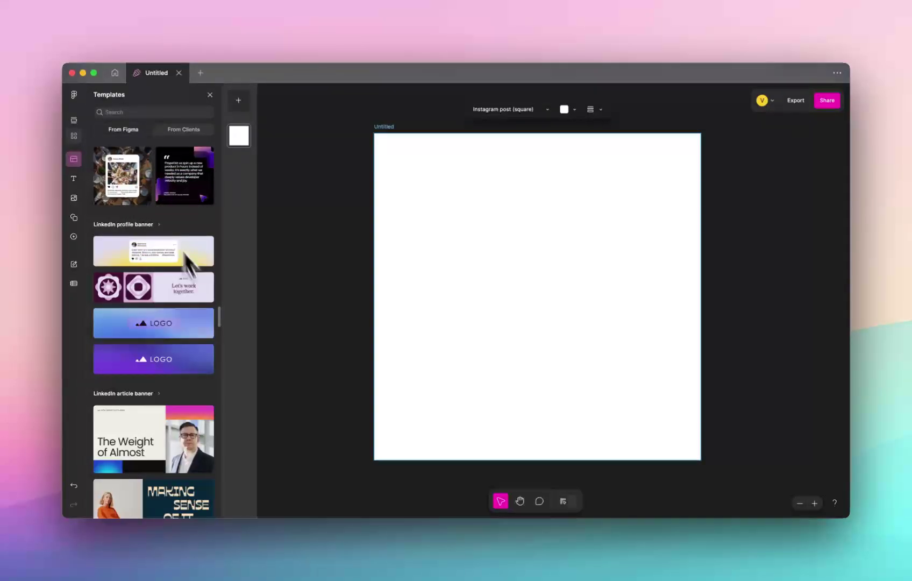
pyautogui.scroll(-5, 172, 250)
pyautogui.scroll(-20, 168, 216)
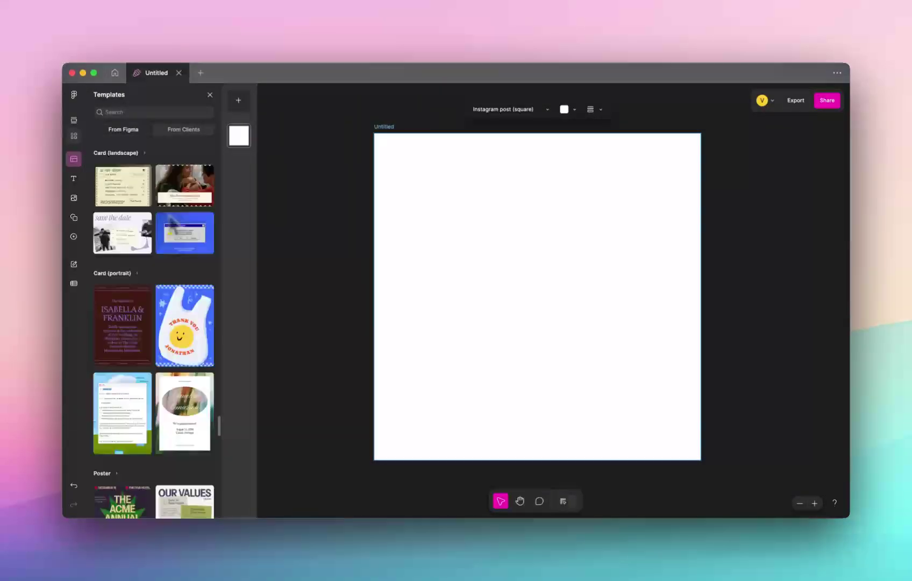
pyautogui.scroll(15, 167, 189)
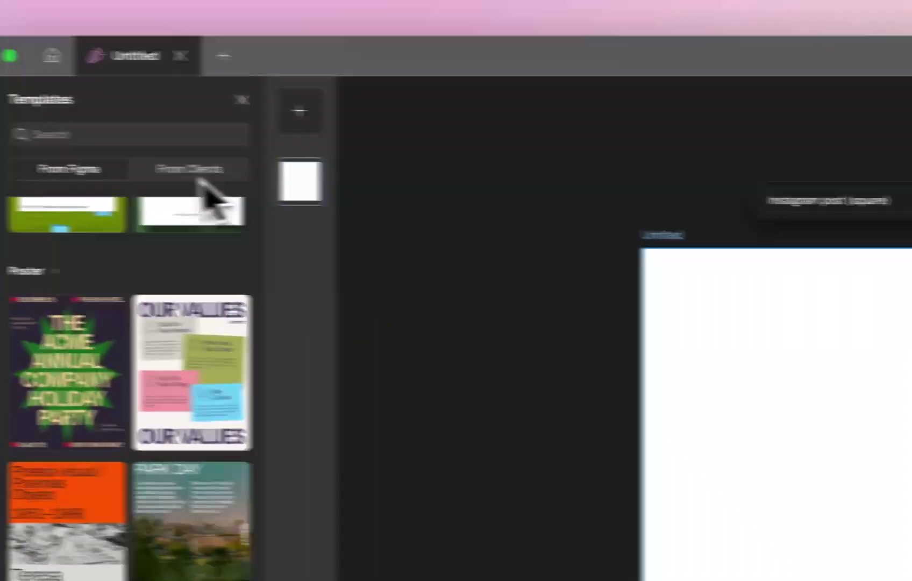
# View the From Clients templates and add several blank pages to the design.
pyautogui.click(199, 173)
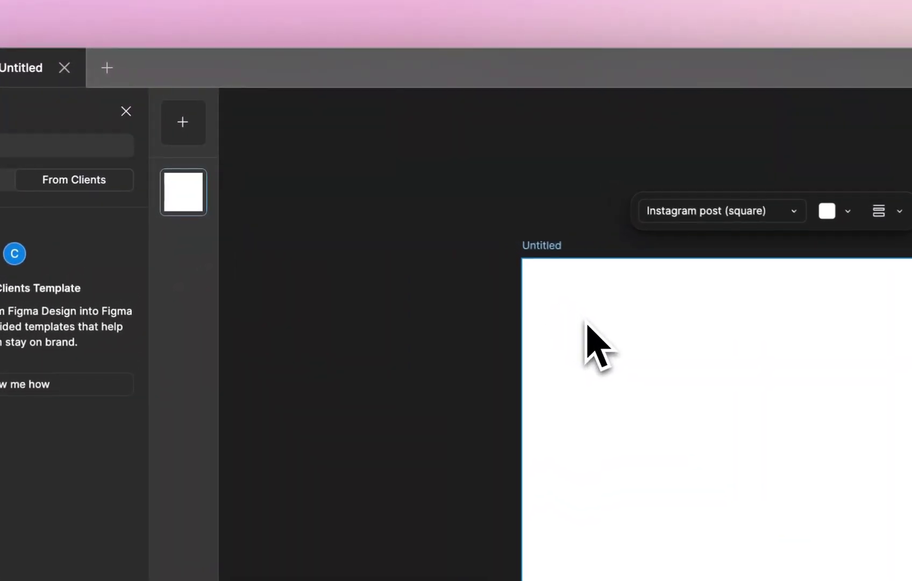
pyautogui.press('super+d')
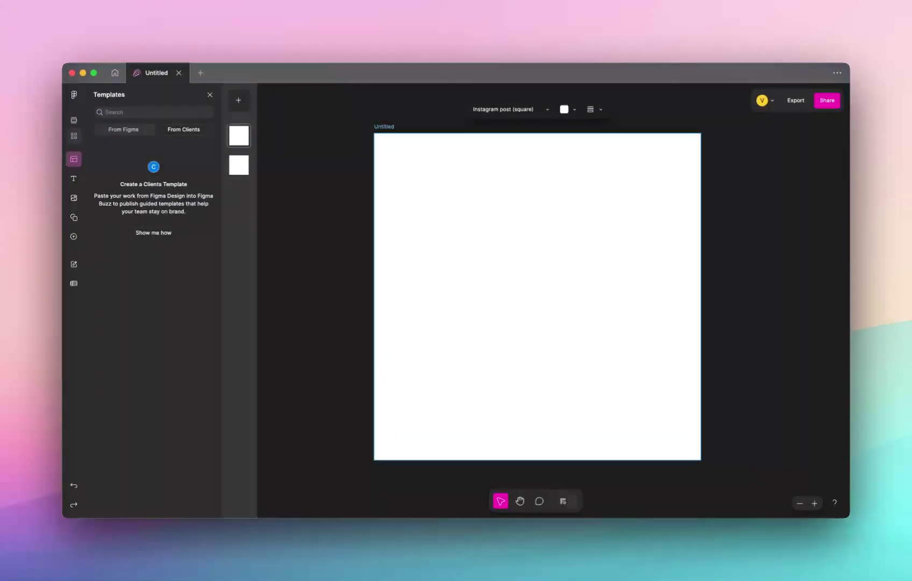
pyautogui.click(238, 165)
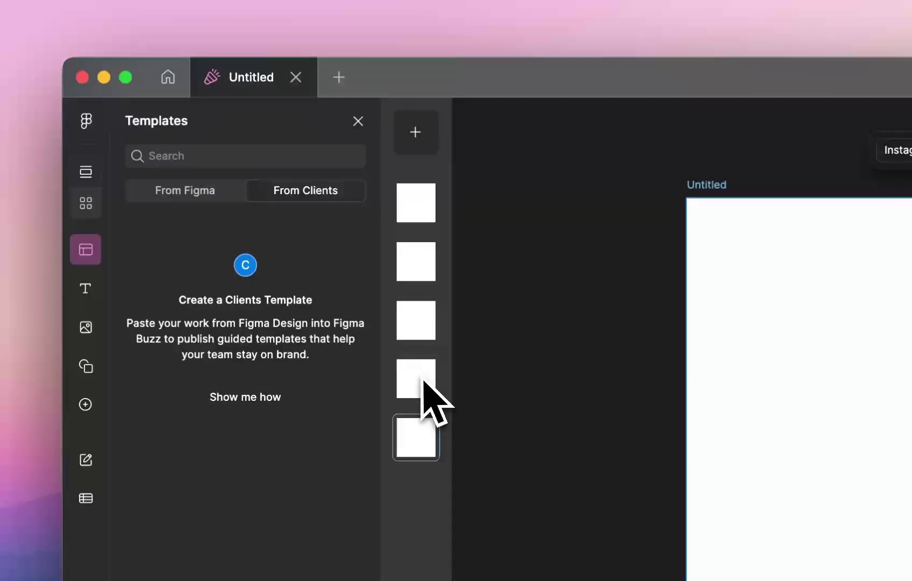
pyautogui.click(419, 136)
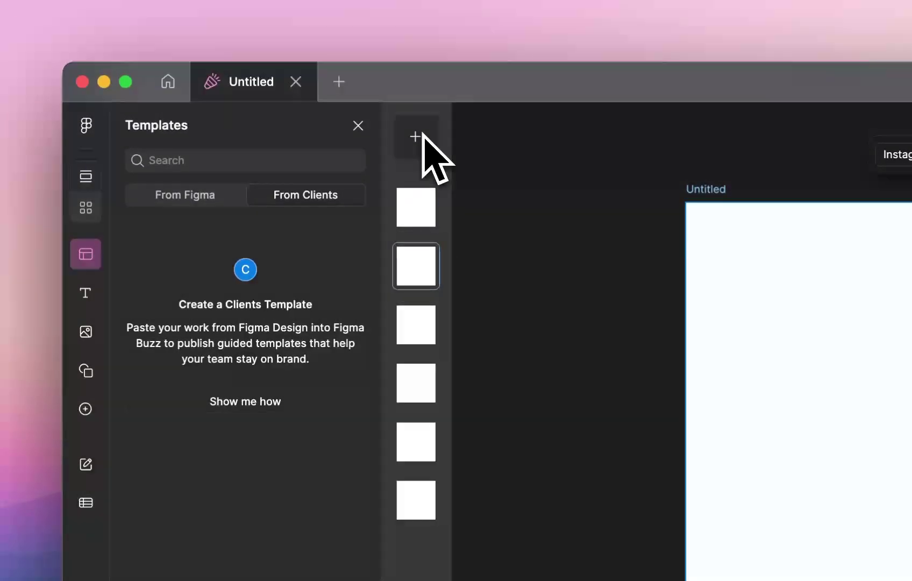
pyautogui.click(418, 136)
# Apply the Teresa Cartagena poster template from Figma's templates to the third page.
pyautogui.click(211, 200)
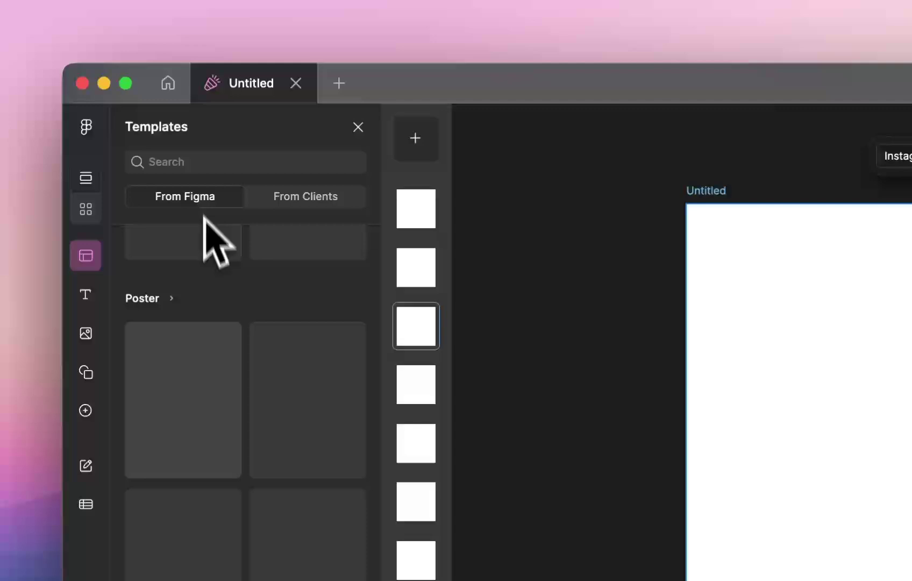
pyautogui.click(196, 420)
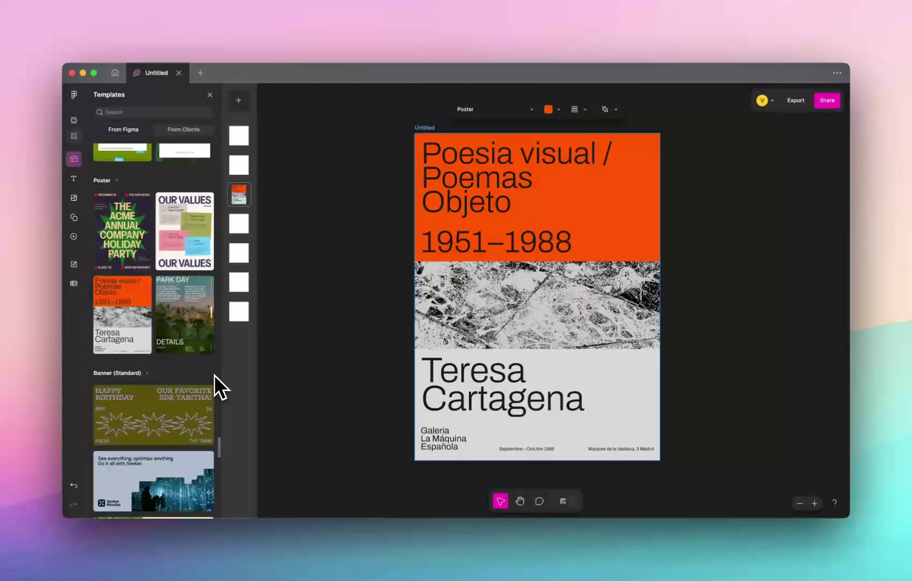
pyautogui.scroll(-2, 193, 369)
pyautogui.moveTo(192, 362)
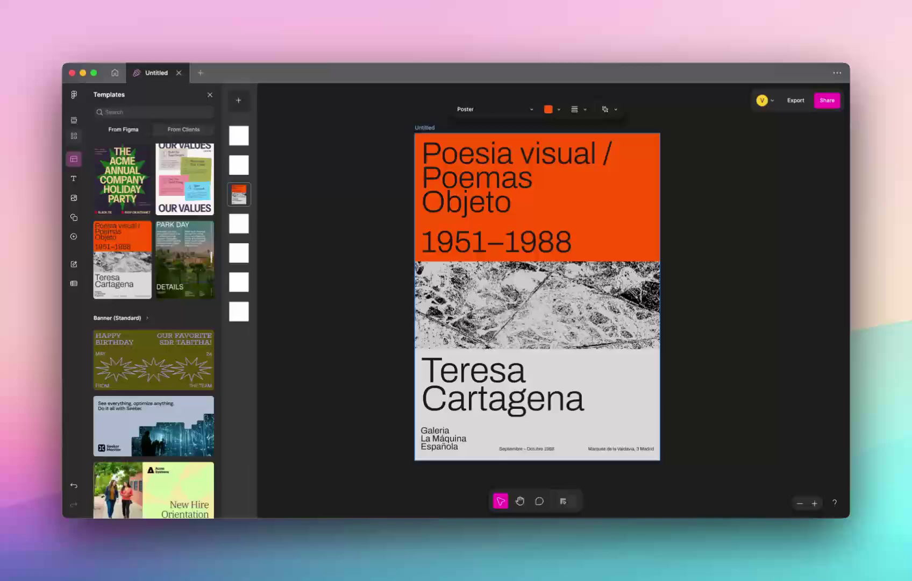
# Resize the second page to the Banner (Standard) format.
pyautogui.click(239, 164)
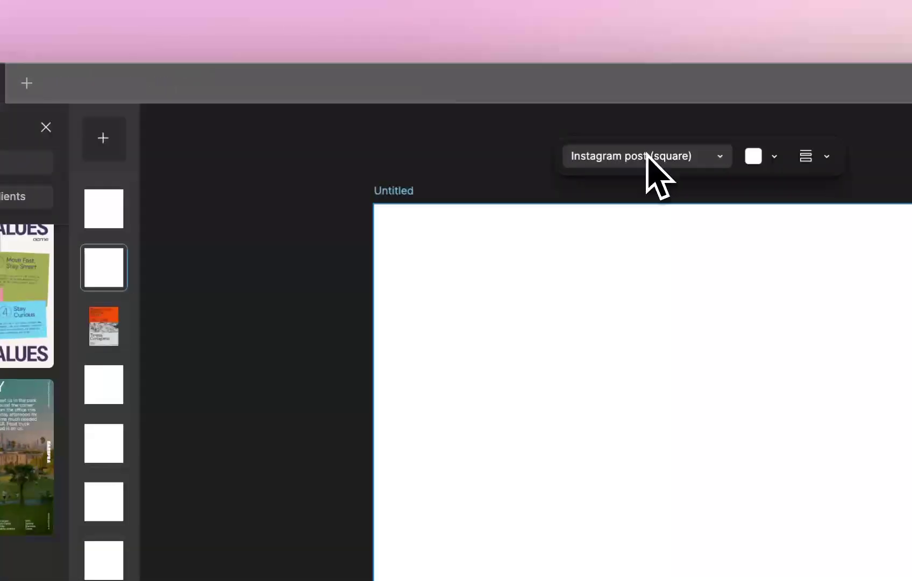
pyautogui.click(647, 156)
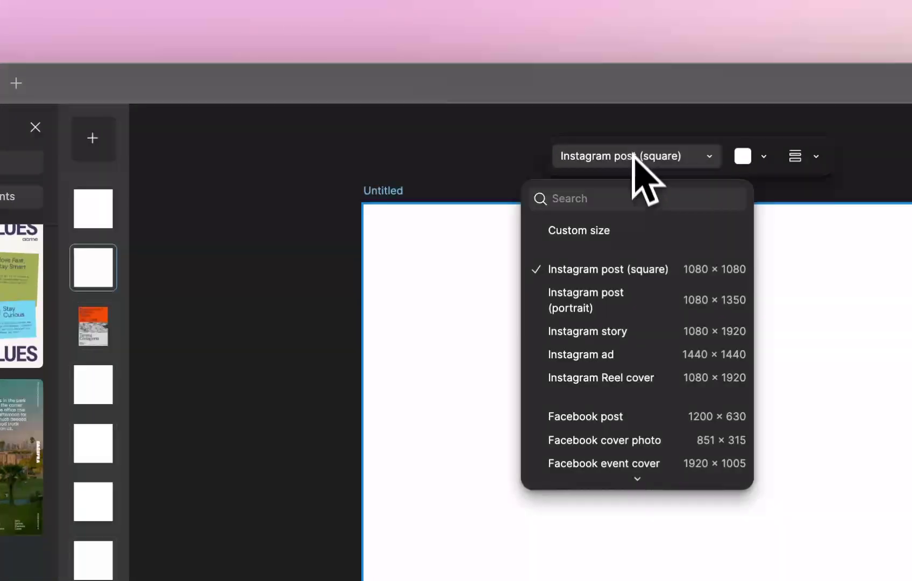
pyautogui.scroll(-3, 651, 338)
pyautogui.scroll(-10, 653, 361)
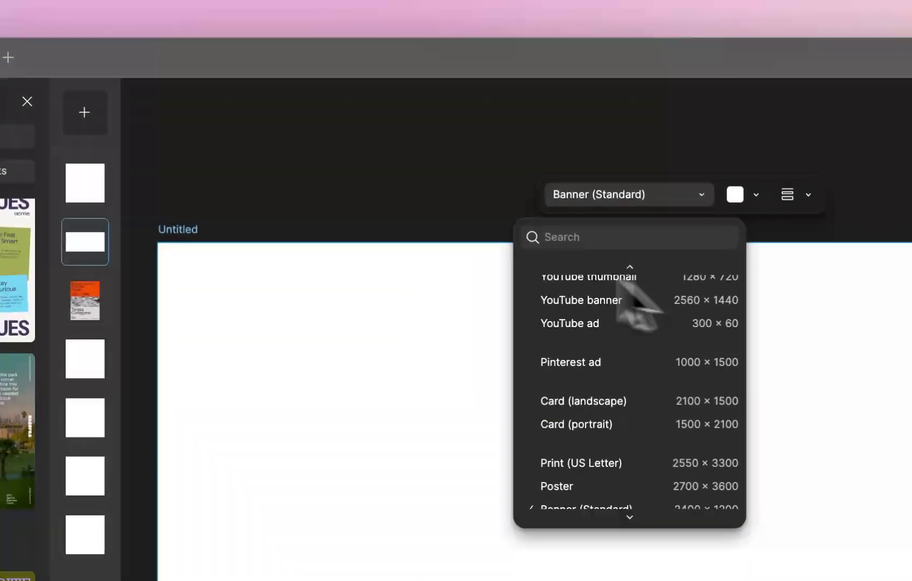
pyautogui.click(93, 18)
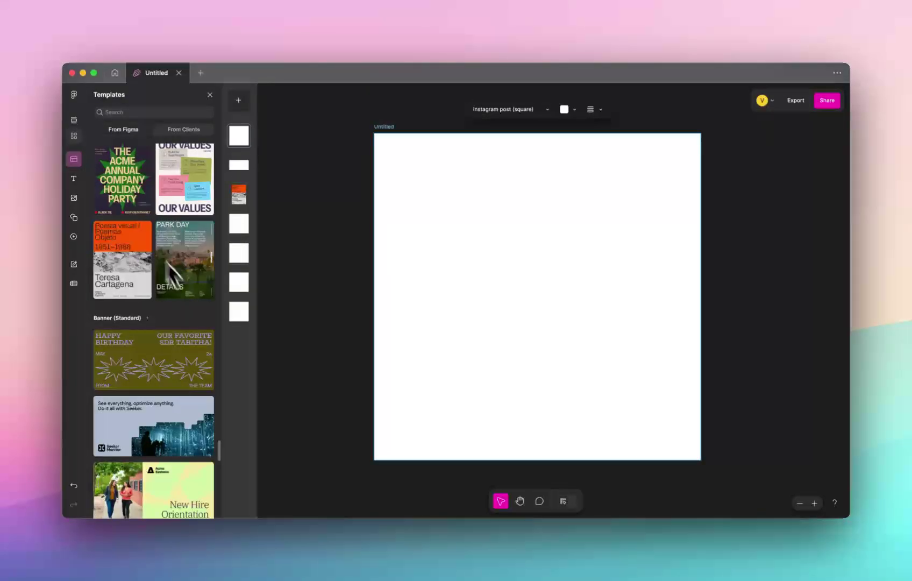
# Check the first page's size presets and keep it as Instagram post (square).
pyautogui.click(501, 110)
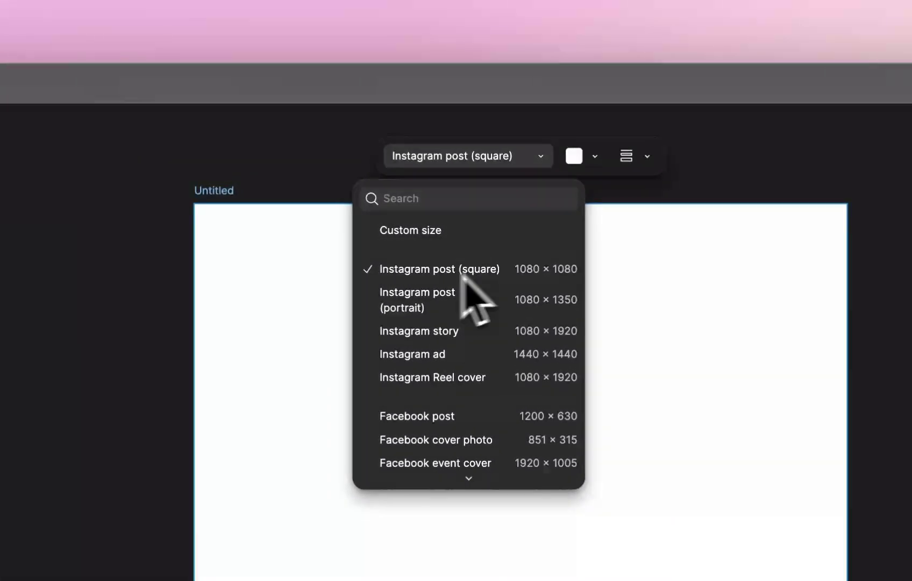
pyautogui.scroll(-10, 469, 331)
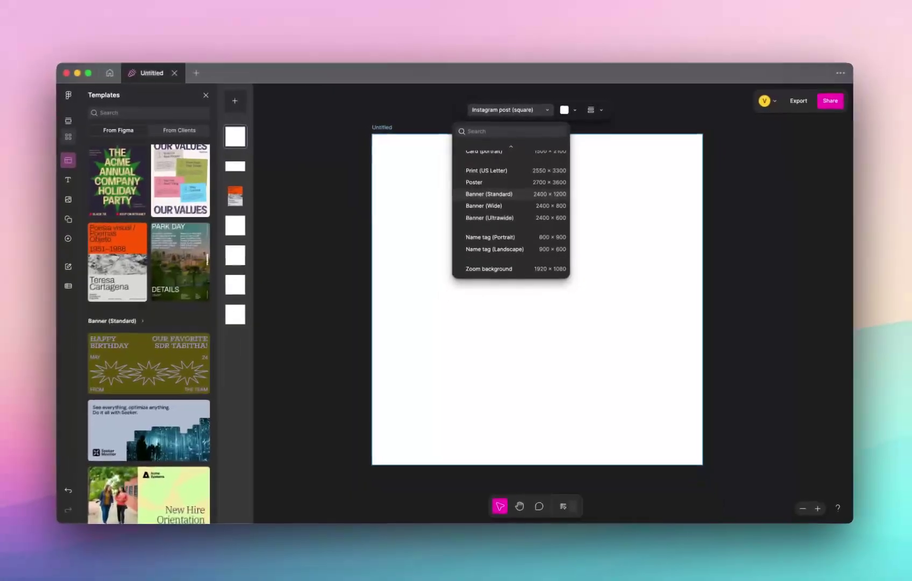
pyautogui.scroll(10, 510, 192)
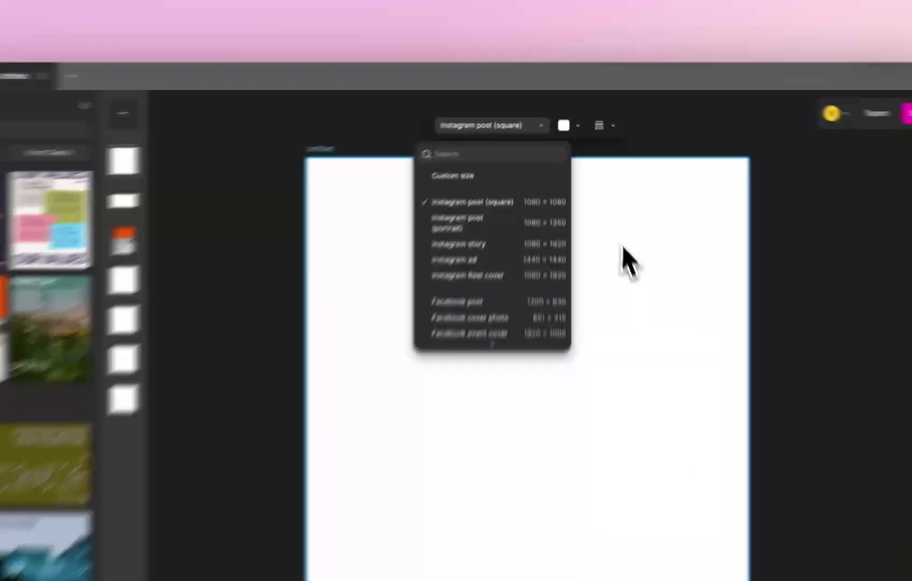
pyautogui.click(609, 209)
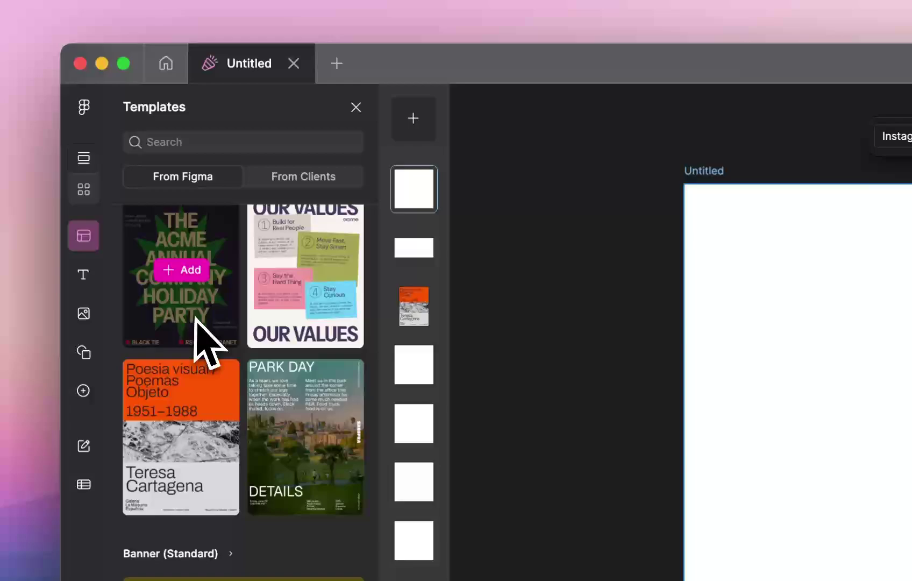
# Add a square from the Shapes panel and scale it up about threefold.
pyautogui.click(85, 353)
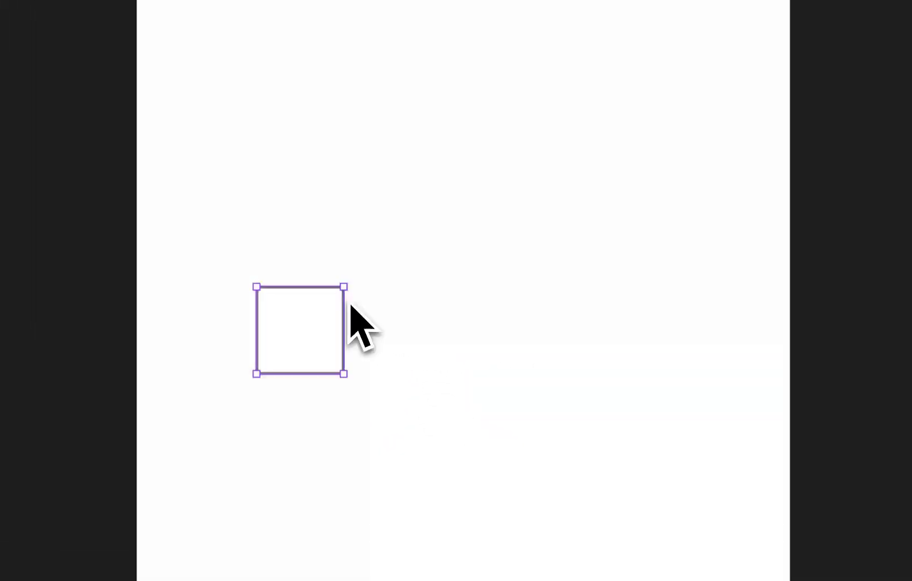
pyautogui.moveTo(446, 88); pyautogui.dragTo(726, 0)
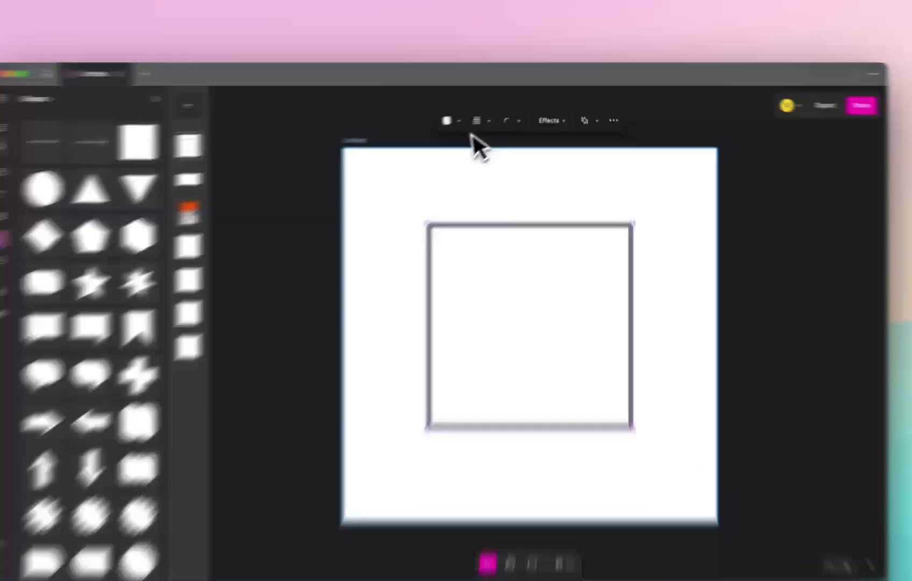
# Fill the square with pink FF70F1, undoing an accidental white fill.
pyautogui.click(473, 114)
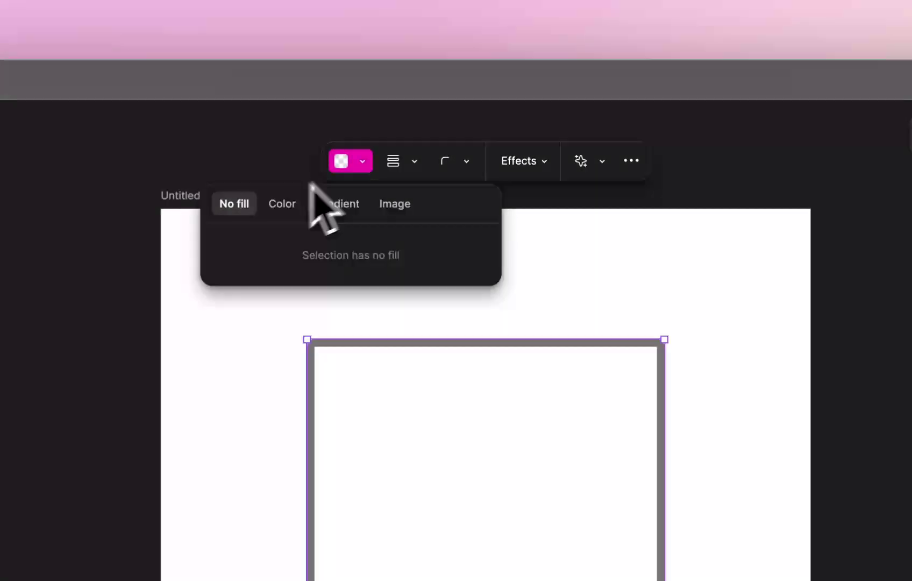
pyautogui.click(431, 135)
pyautogui.click(436, 257)
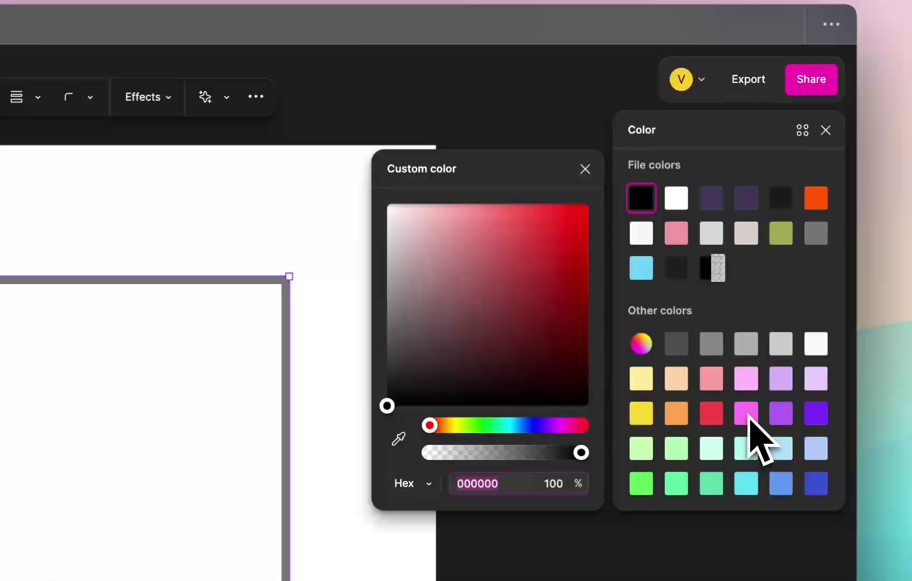
pyautogui.click(740, 412)
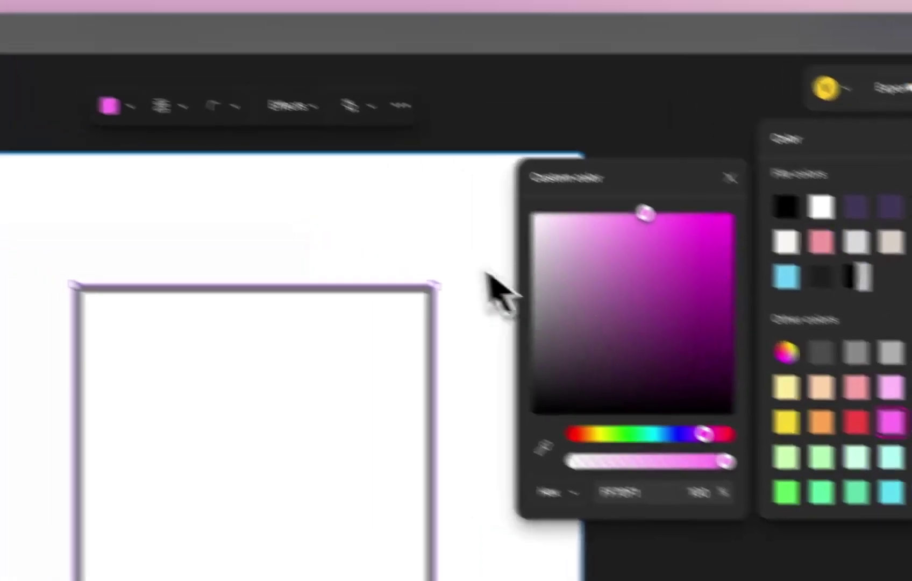
pyautogui.press('Escape')
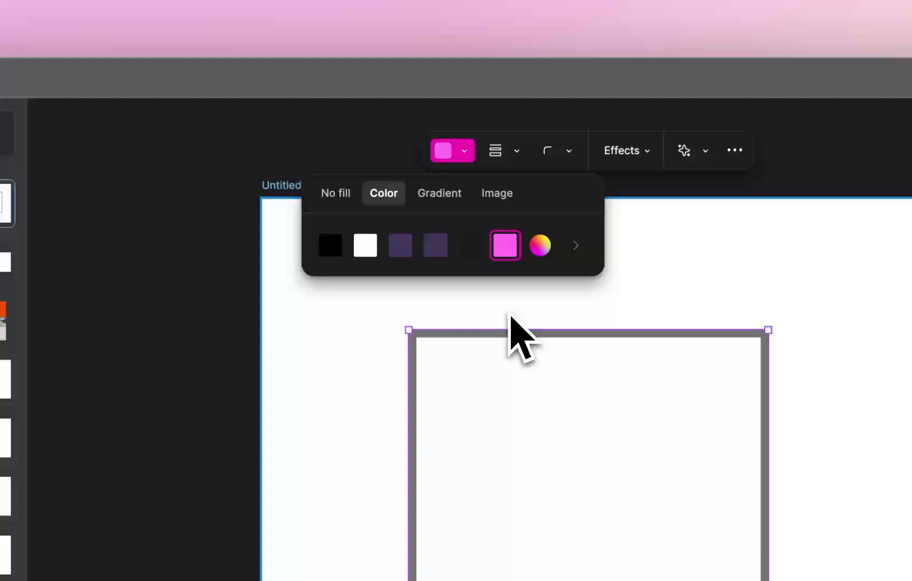
pyautogui.click(501, 345)
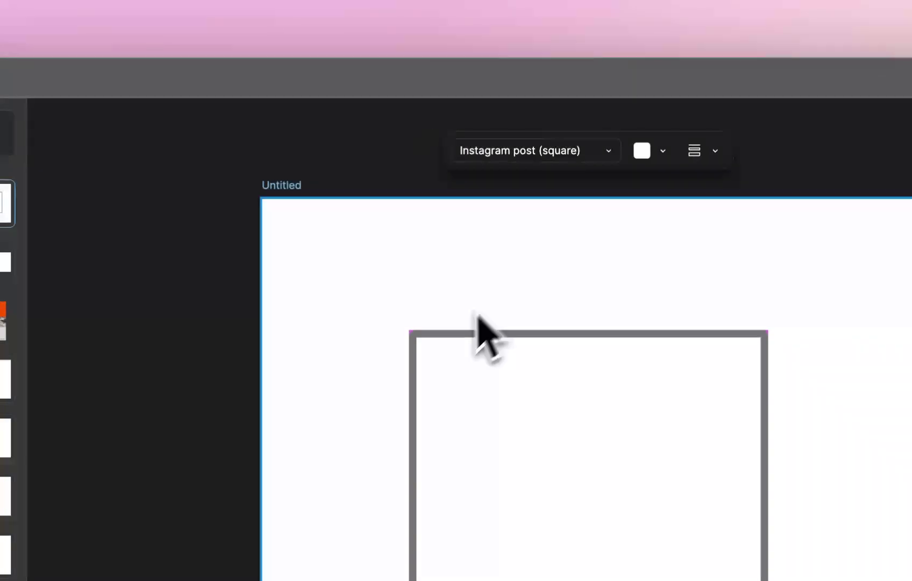
pyautogui.click(447, 336)
pyautogui.press('super+z')
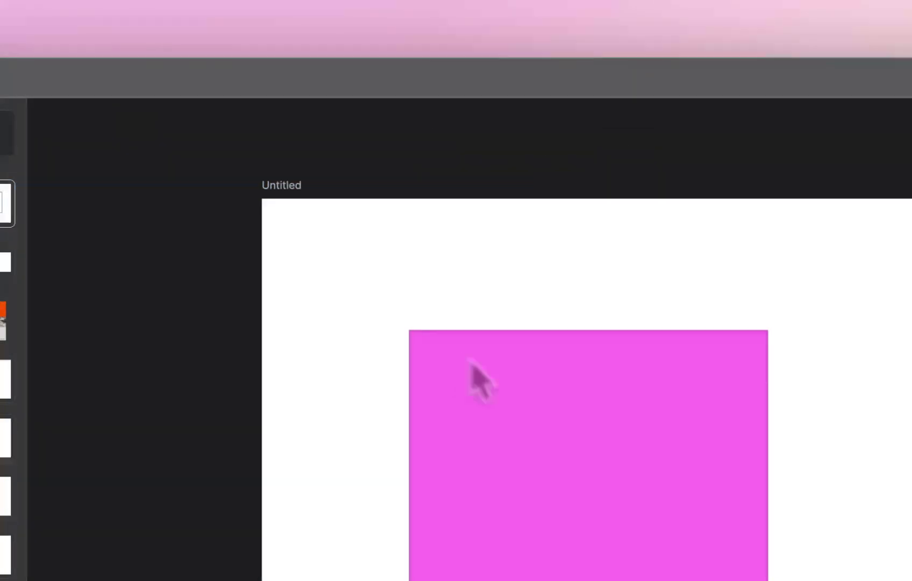
# Move the pink square down and stretch it to the post's top-left corner.
pyautogui.click(559, 305)
pyautogui.click(553, 399)
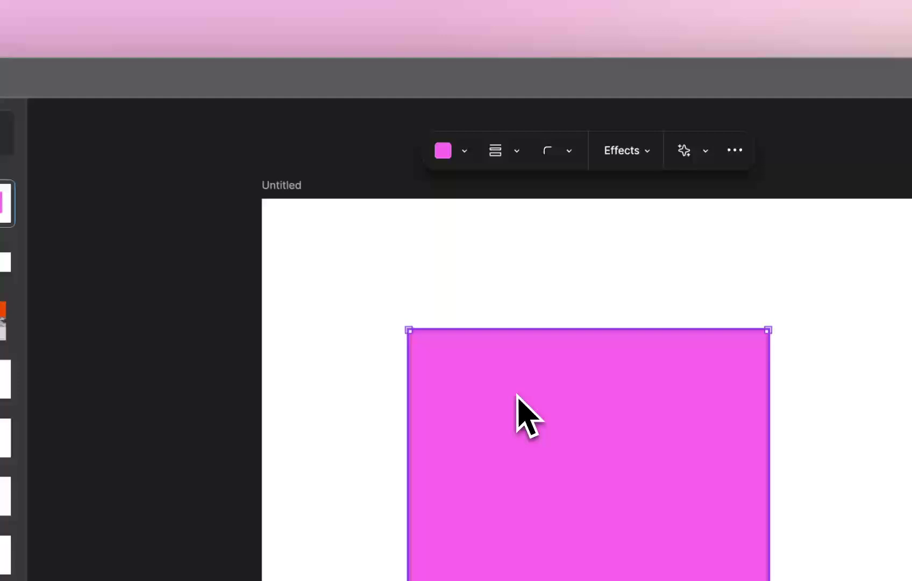
pyautogui.moveTo(501, 341); pyautogui.dragTo(591, 438)
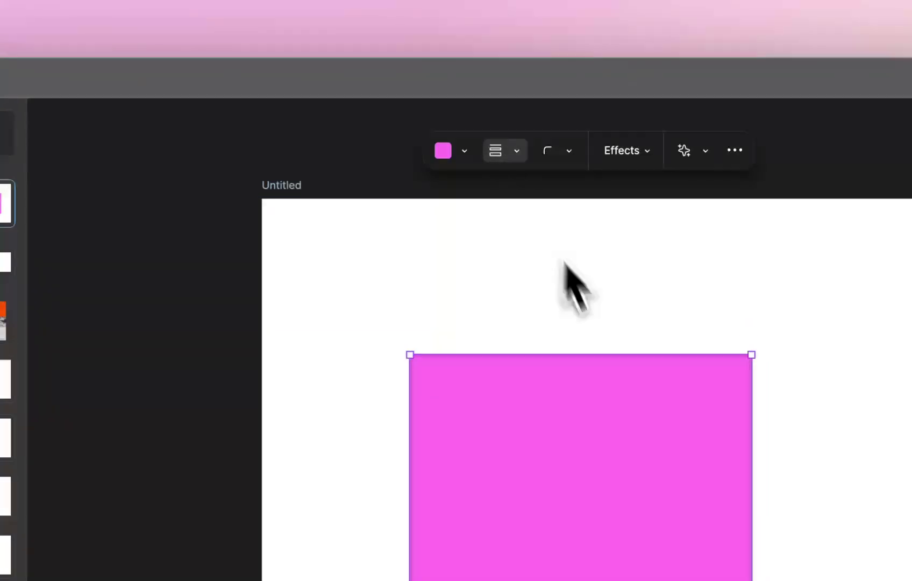
pyautogui.click(564, 301)
pyautogui.click(480, 381)
pyautogui.moveTo(410, 354); pyautogui.dragTo(263, 200)
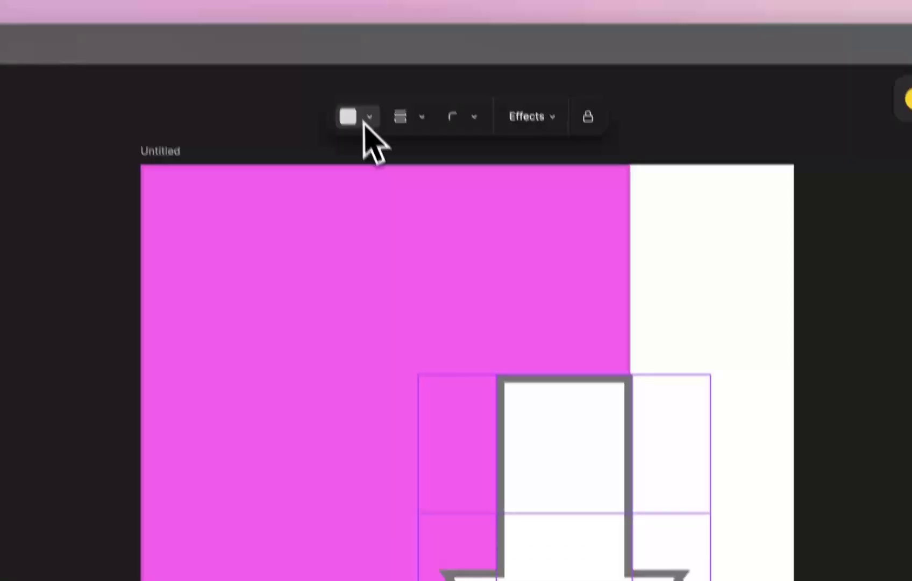
# Try a dark purple swatch in the down arrow's fill options, then close them.
pyautogui.click(364, 122)
pyautogui.click(359, 242)
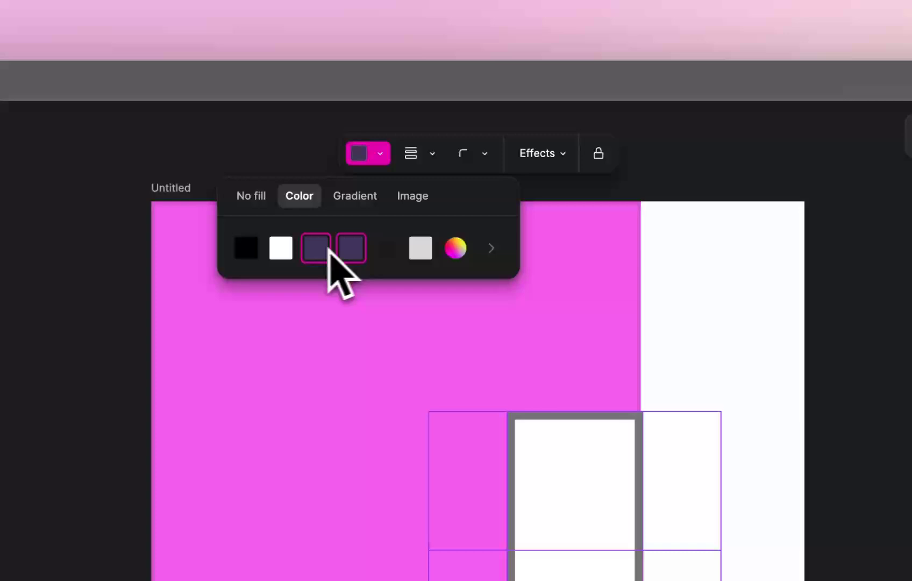
pyautogui.click(595, 439)
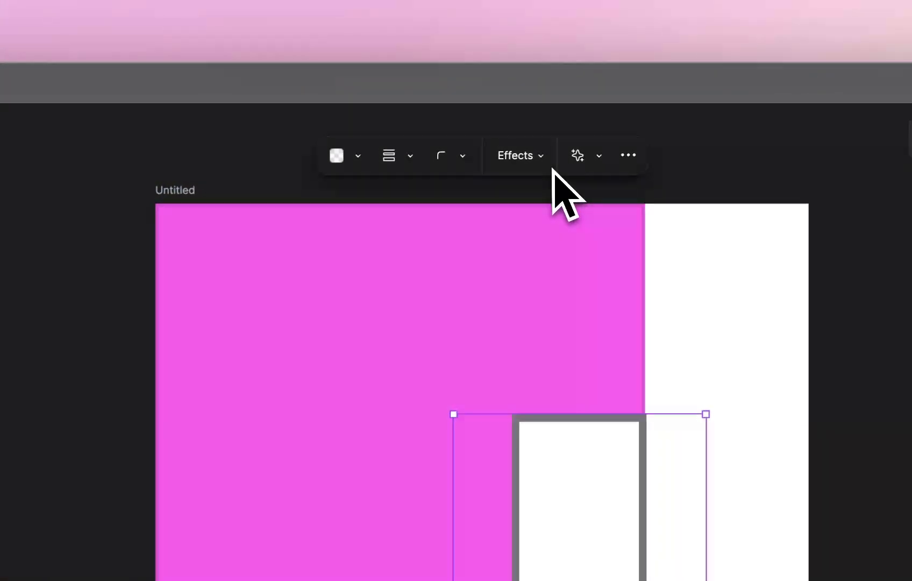
# Give the arrow a blur of 7 and a 24% shadow in Effects.
pyautogui.click(411, 159)
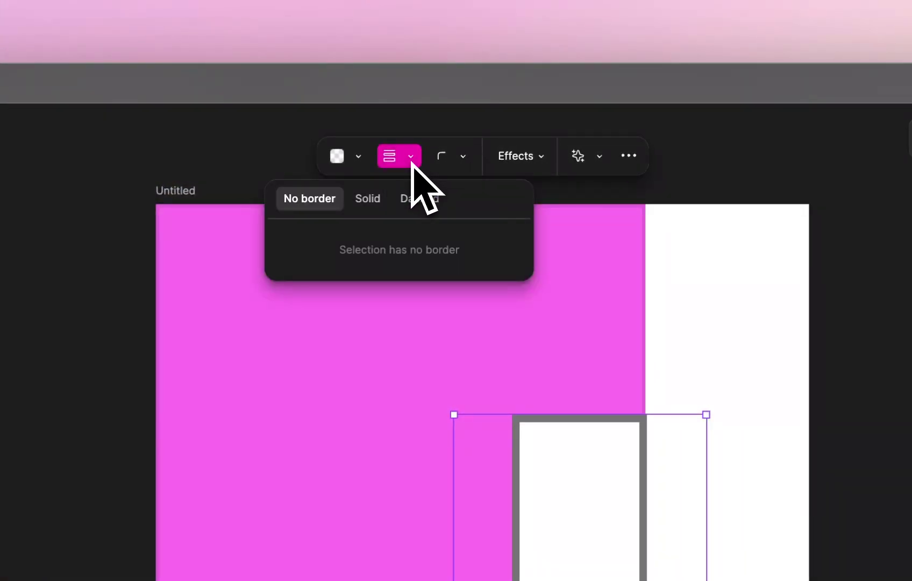
pyautogui.click(461, 157)
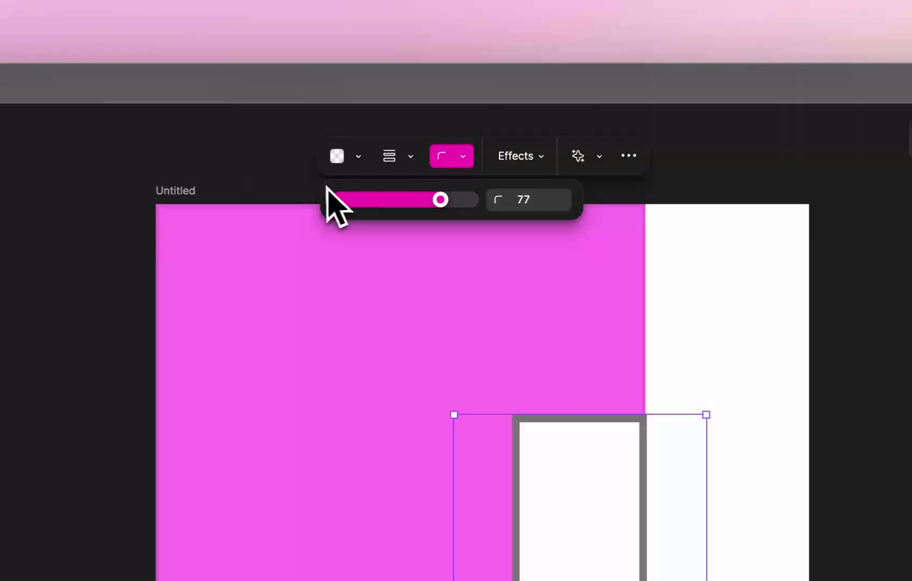
pyautogui.click(538, 157)
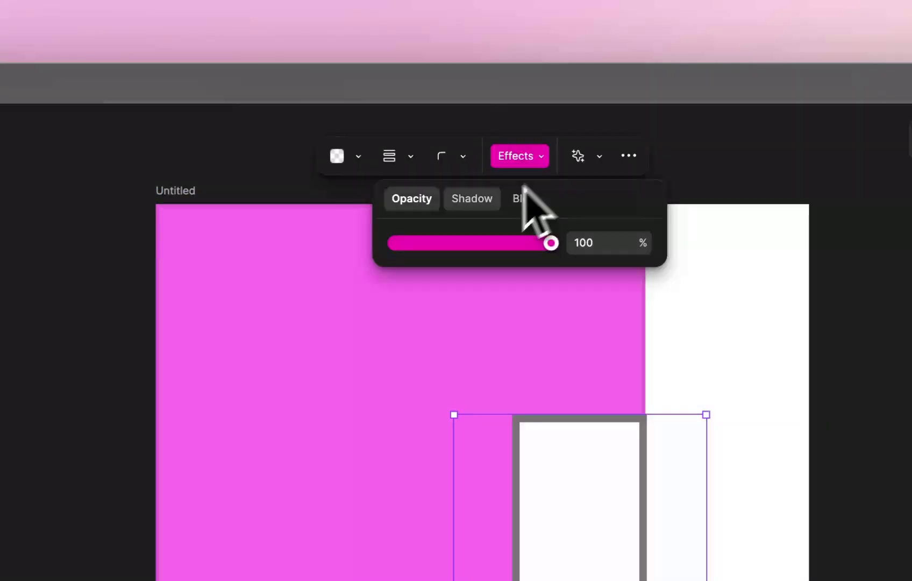
pyautogui.click(482, 200)
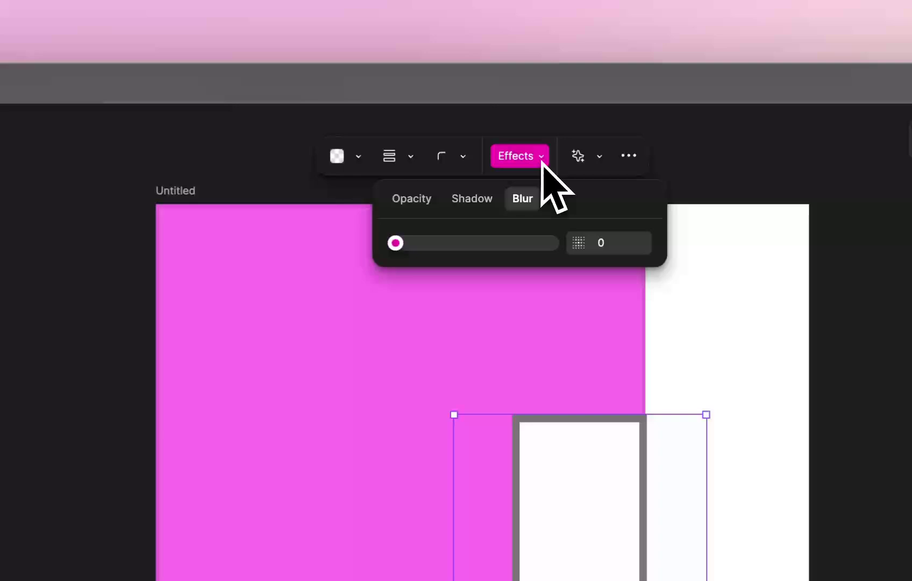
pyautogui.moveTo(402, 246); pyautogui.dragTo(433, 253)
pyautogui.click(523, 198)
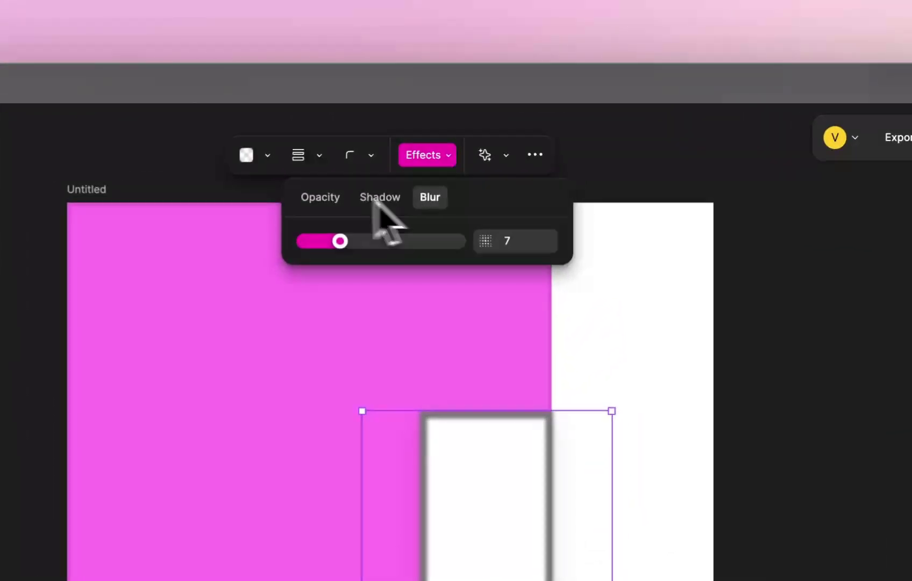
pyautogui.click(378, 197)
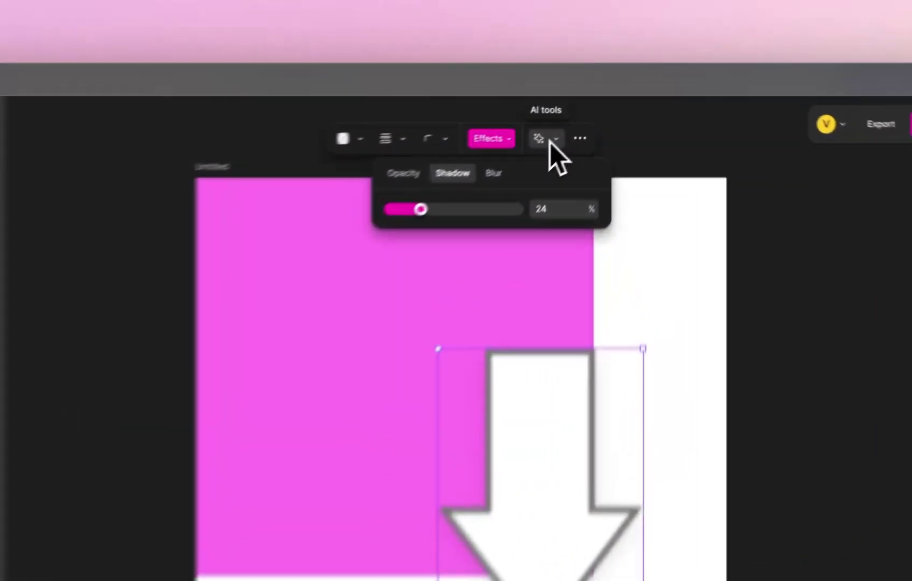
pyautogui.click(592, 111)
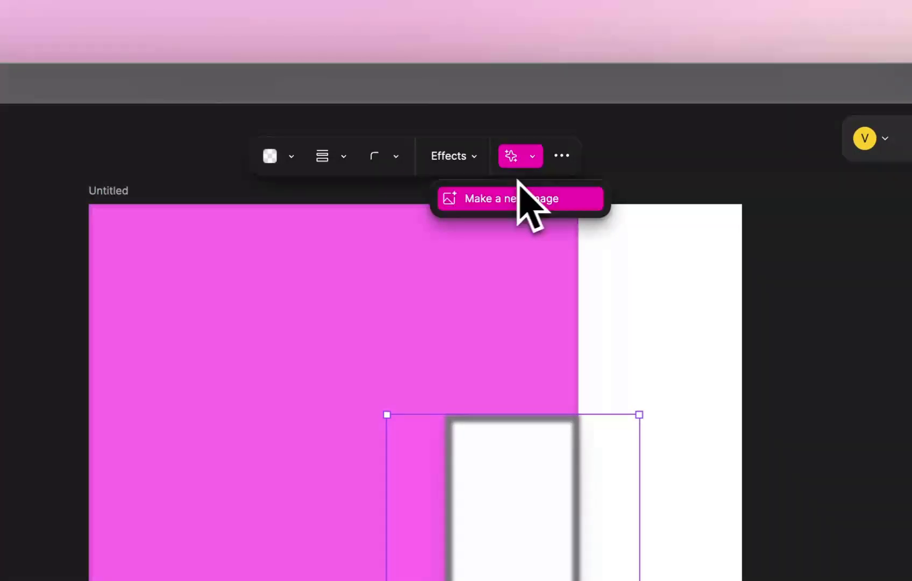
# Align the arrow left, then centre it horizontally and vertically in the post.
pyautogui.click(561, 157)
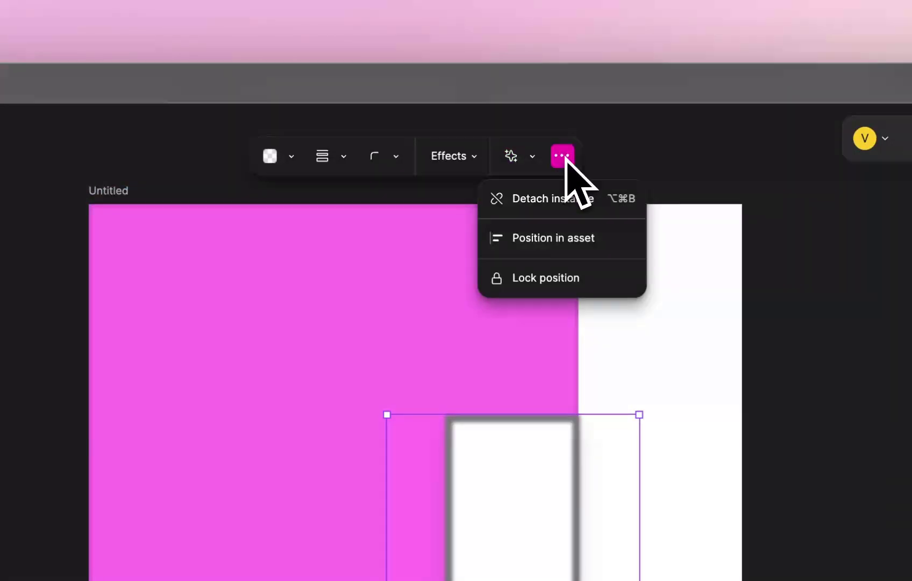
pyautogui.click(569, 240)
pyautogui.click(529, 199)
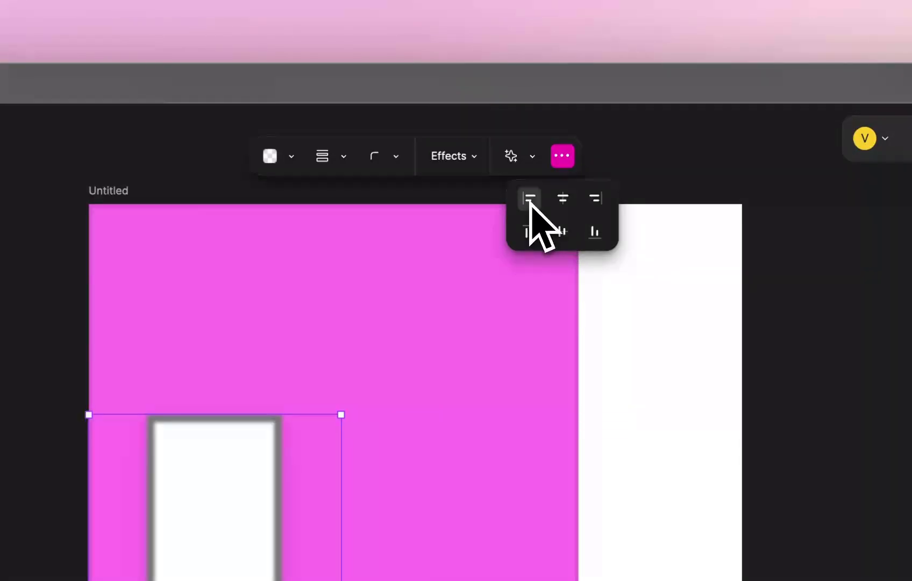
pyautogui.click(561, 199)
pyautogui.click(562, 231)
pyautogui.click(564, 158)
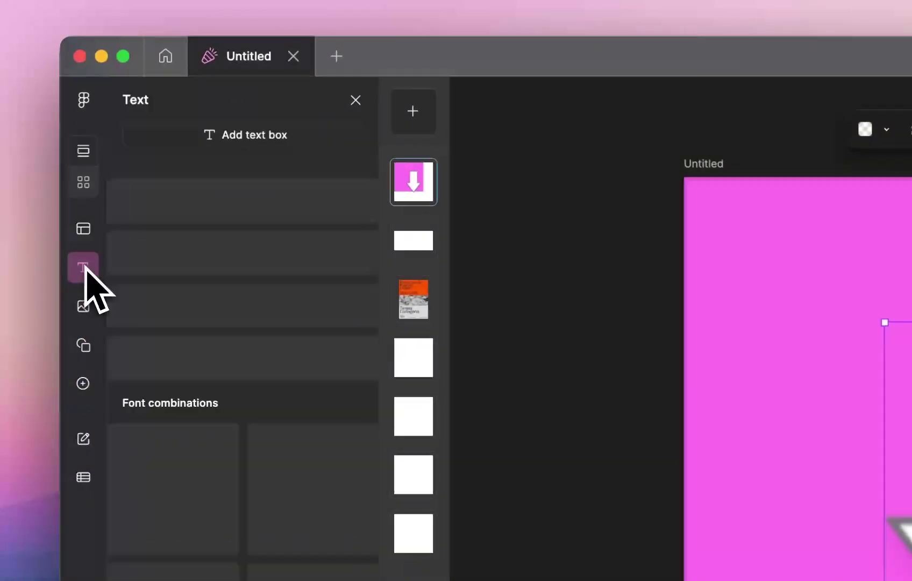
# Add the 'Figma Buzz' title text box and move it to the top of the post.
pyautogui.click(192, 209)
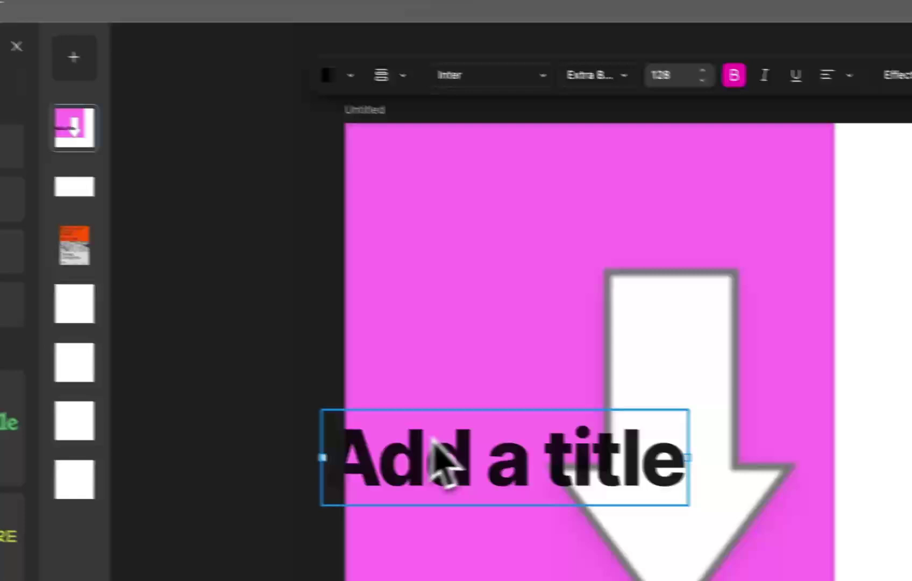
pyautogui.moveTo(779, 521); pyautogui.dragTo(831, 274)
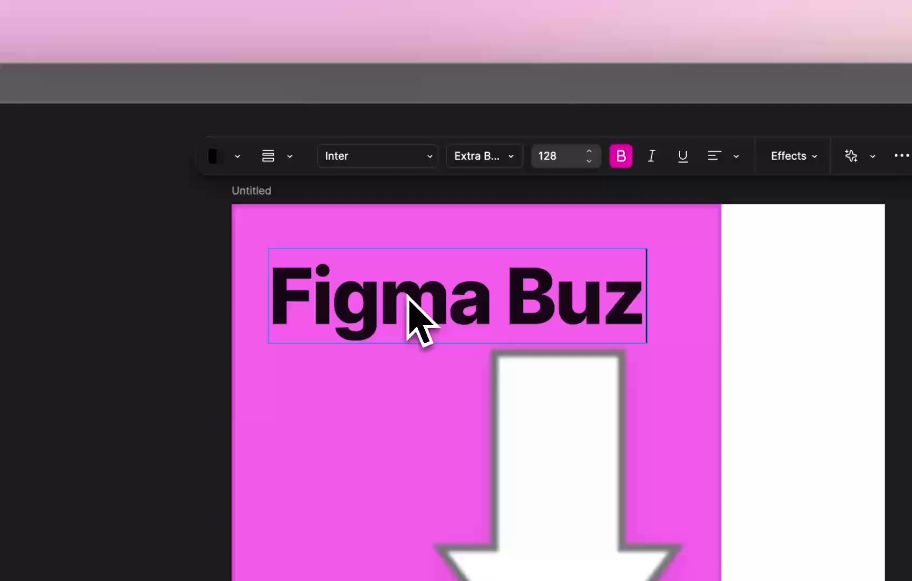
pyautogui.write('z')
pyautogui.press('Escape')
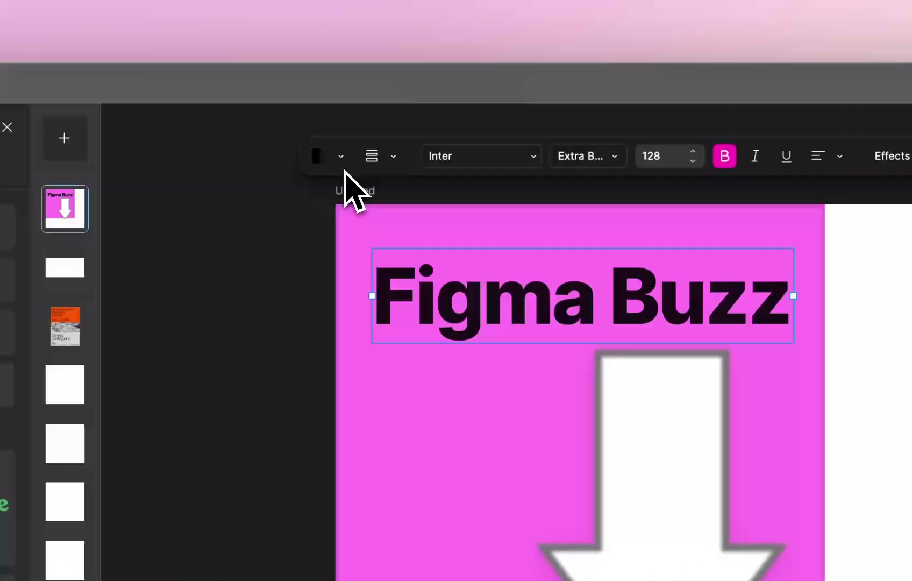
# Colour the title violet (7B2BFF) after trying light grey, white, light pink and lavender.
pyautogui.click(339, 157)
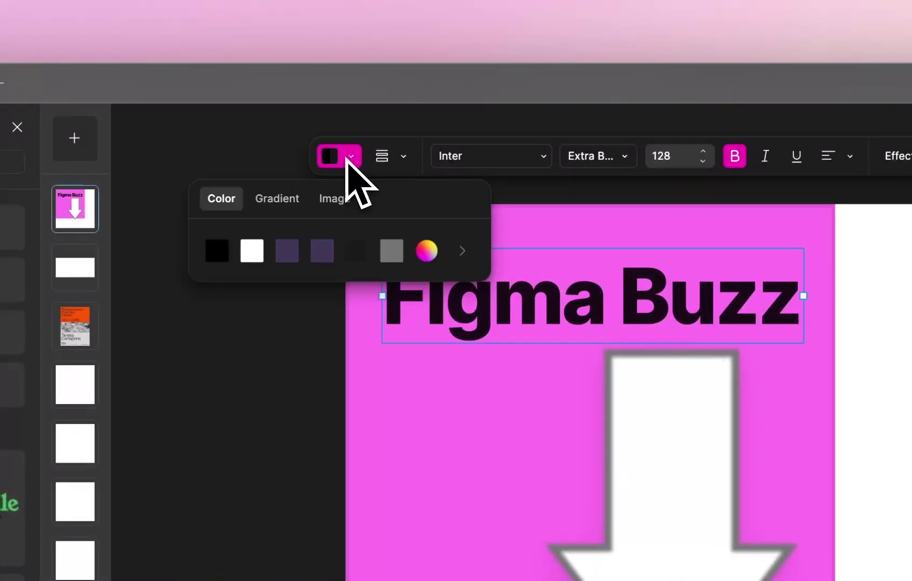
pyautogui.click(428, 250)
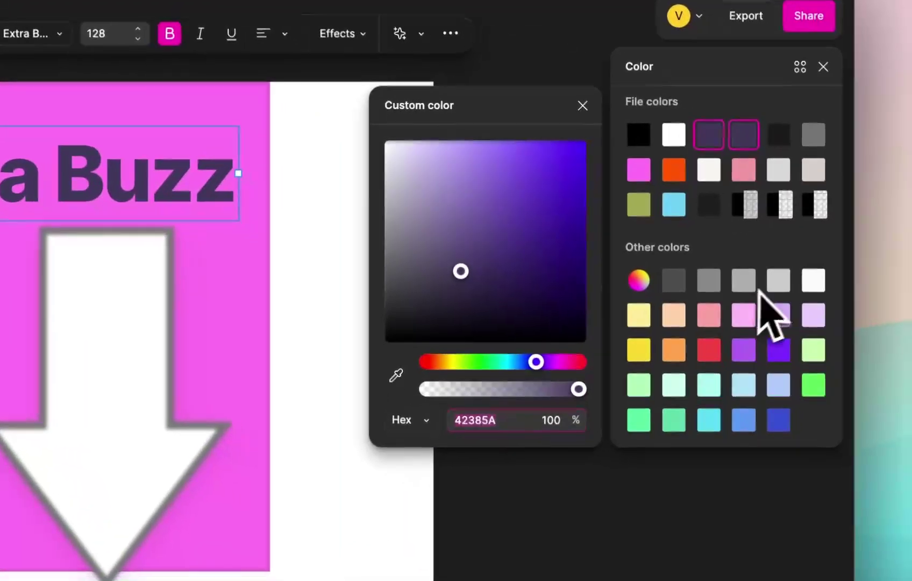
pyautogui.click(774, 261)
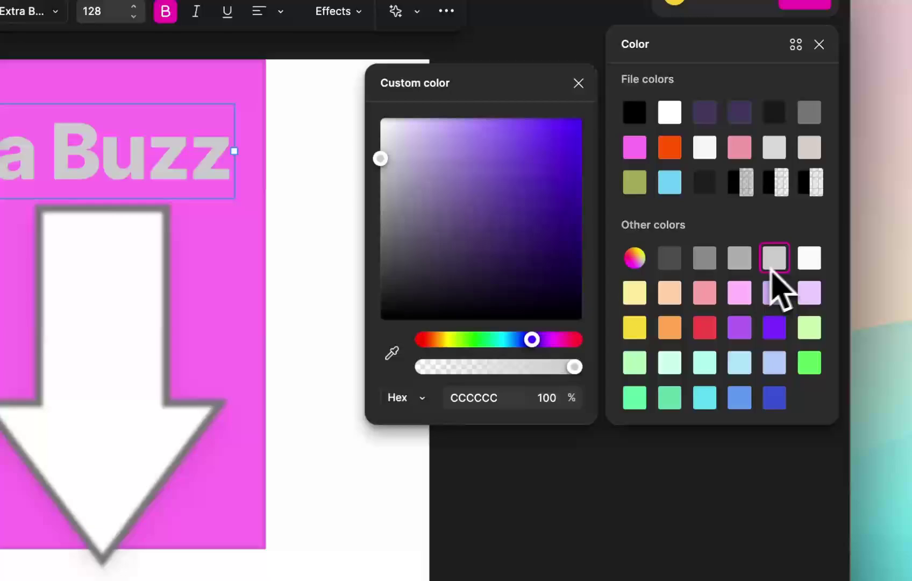
pyautogui.click(809, 259)
pyautogui.click(740, 293)
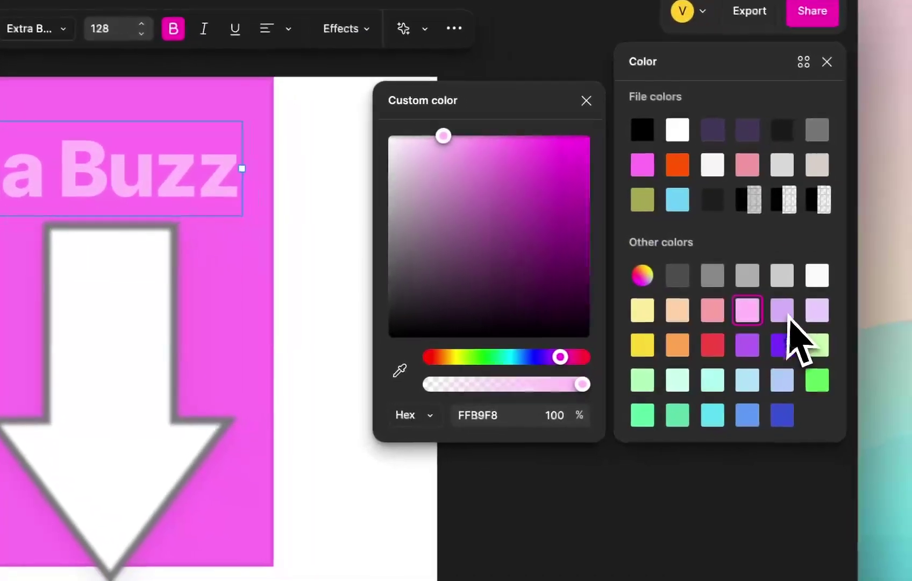
pyautogui.click(831, 325)
pyautogui.click(830, 360)
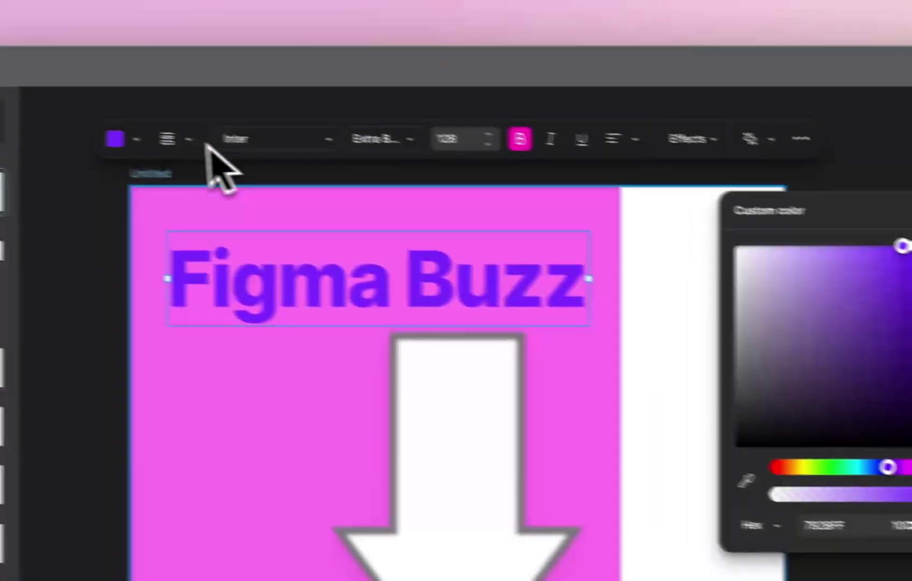
pyautogui.click(169, 139)
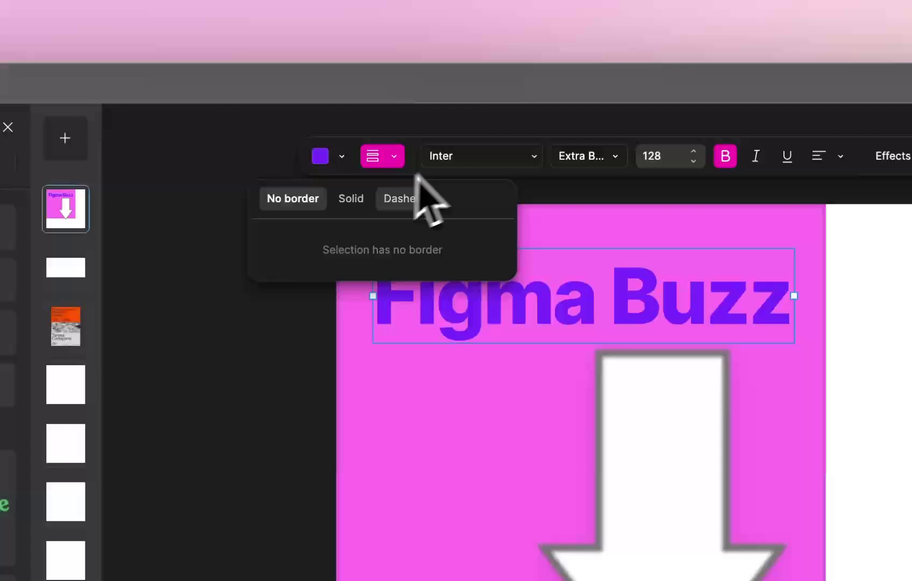
# Switch the title to Jersey 25 at size 124, then glance at effects and AI options.
pyautogui.click(454, 156)
pyautogui.scroll(-3, 463, 301)
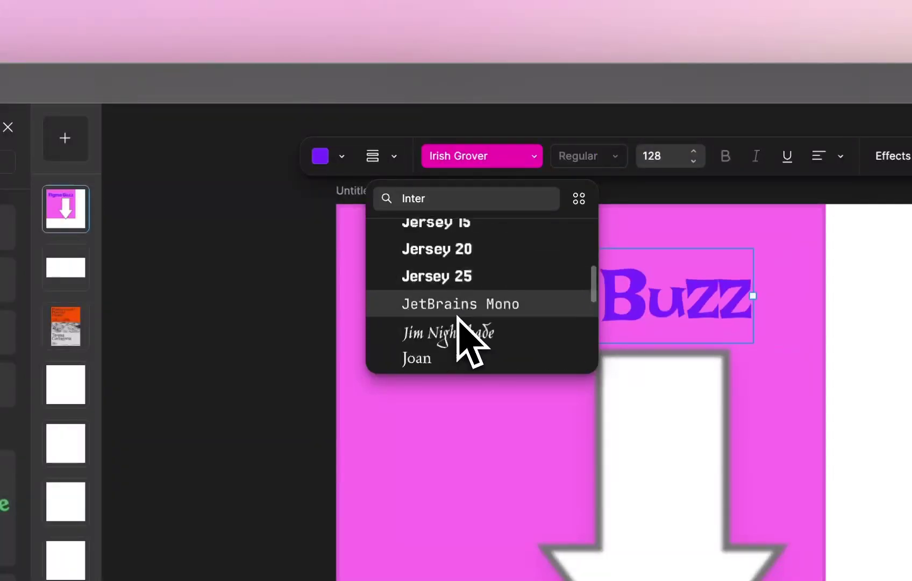
pyautogui.click(461, 277)
pyautogui.click(693, 160)
pyautogui.click(693, 161)
pyautogui.click(694, 161)
pyautogui.click(693, 161)
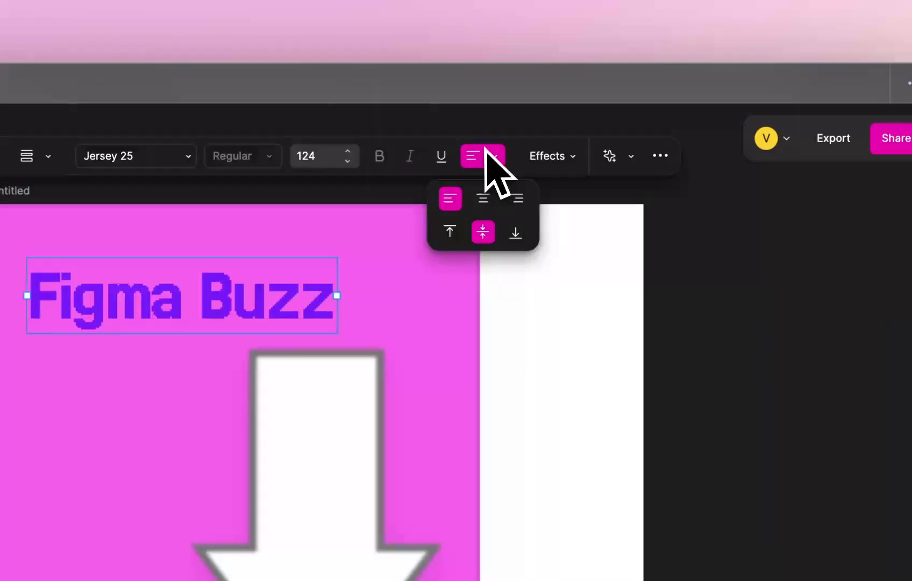
pyautogui.click(572, 158)
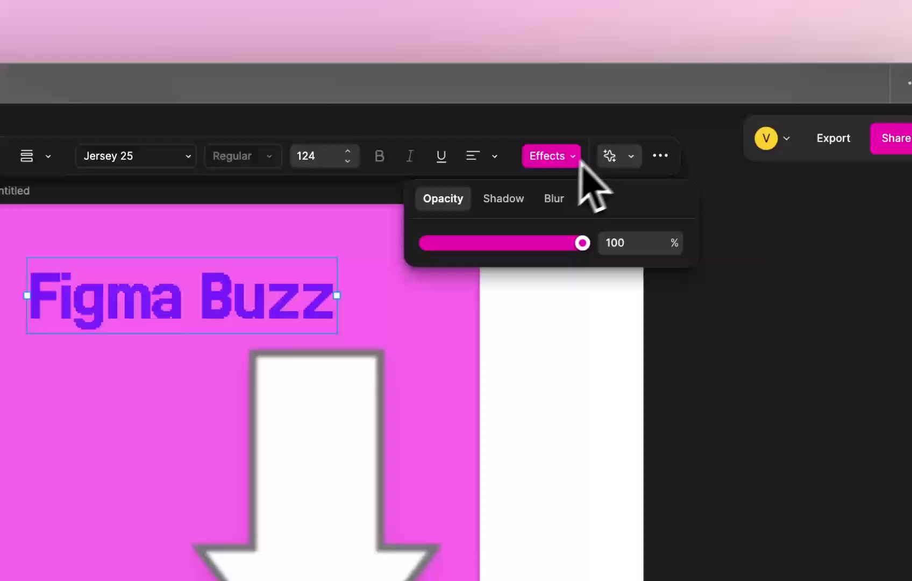
pyautogui.click(631, 156)
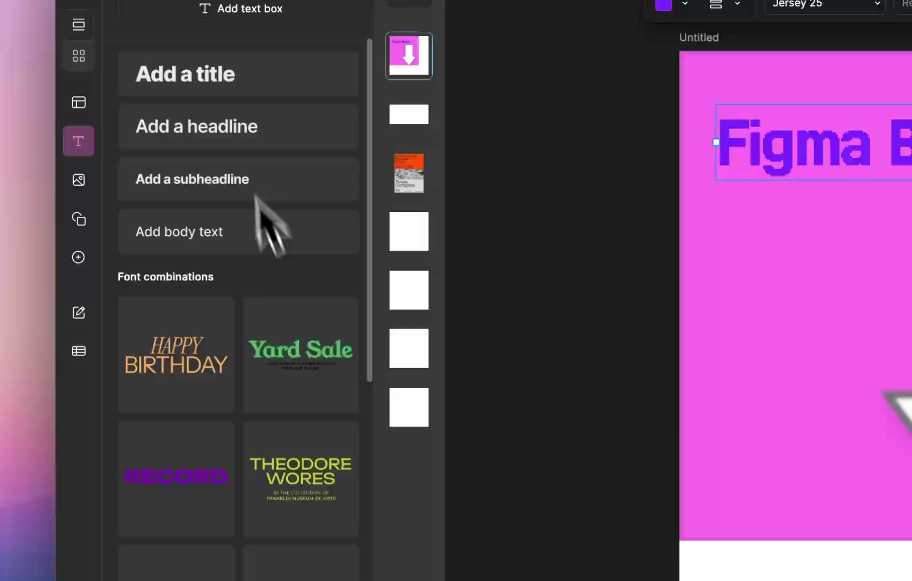
# Resize the title, then try the Coming Soon text combination on the pink area and delete it.
pyautogui.scroll(-10, 293, 432)
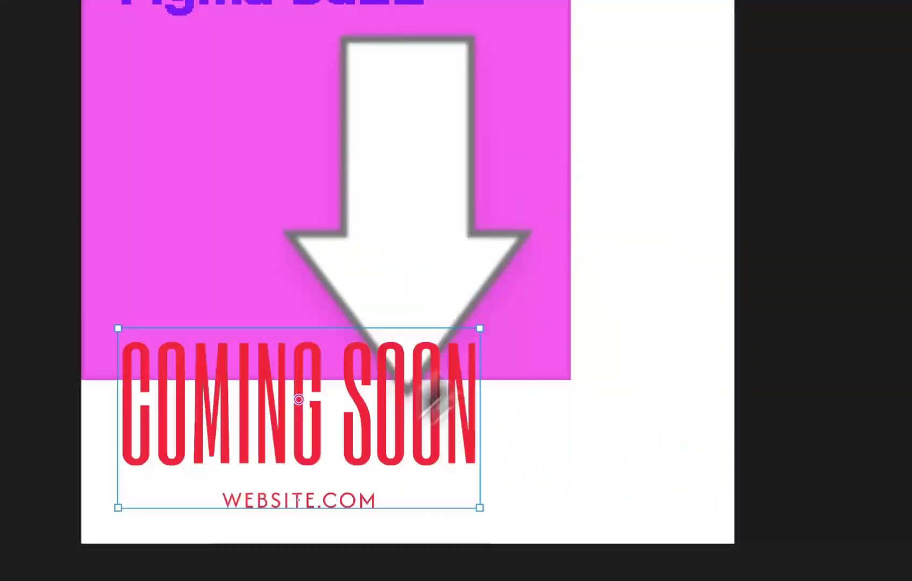
pyautogui.click(350, 4)
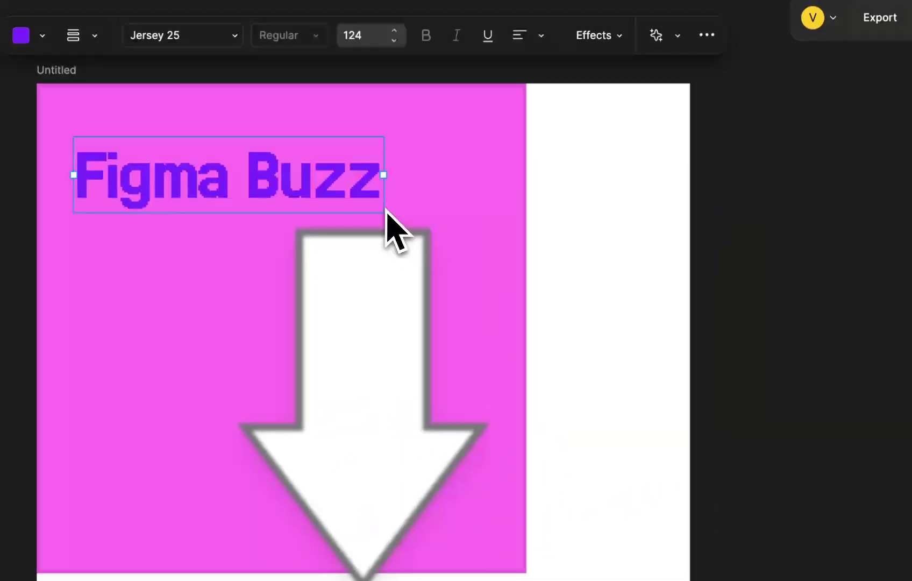
pyautogui.moveTo(429, 16); pyautogui.dragTo(555, 109)
pyautogui.moveTo(510, 306); pyautogui.dragTo(336, 204)
pyautogui.click(209, 559)
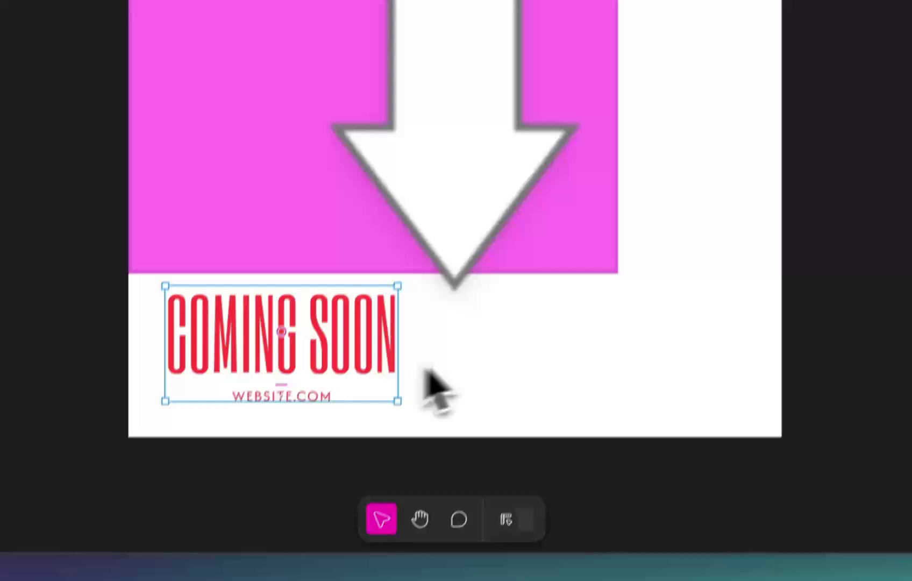
pyautogui.click(506, 350)
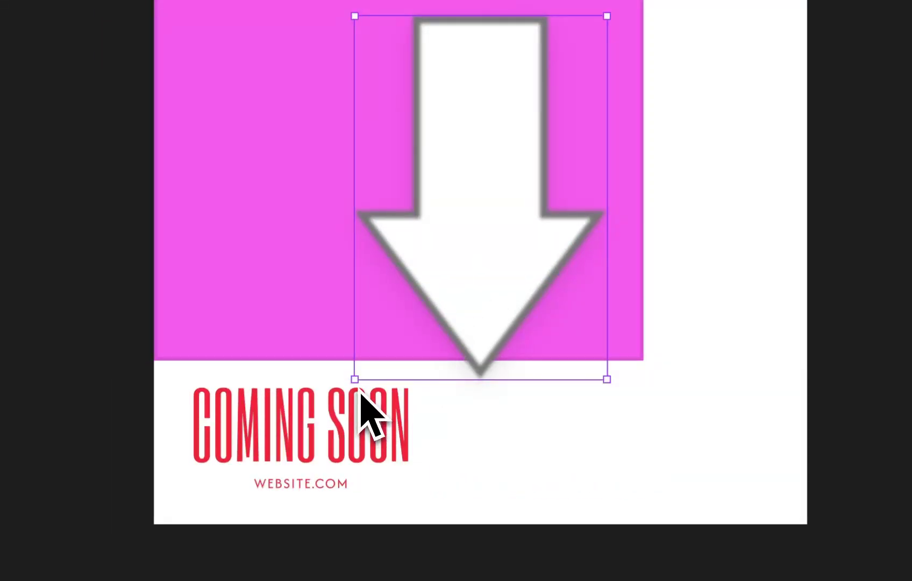
pyautogui.moveTo(361, 425); pyautogui.dragTo(356, 66)
pyautogui.press('Delete')
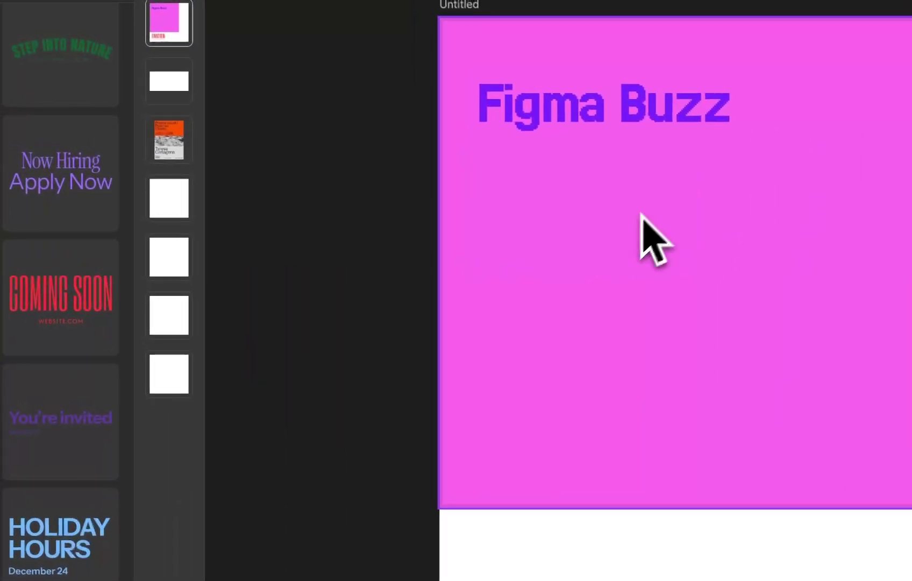
# Place the Yard Sale text combination on the pink frame and enlarge it under the title.
pyautogui.scroll(-10, 108, 502)
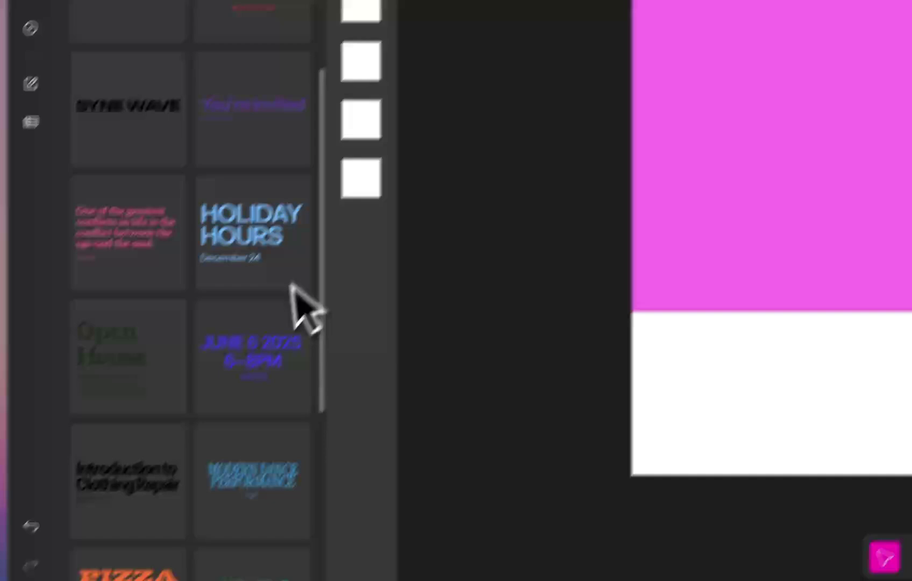
pyautogui.scroll(12, 33, 580)
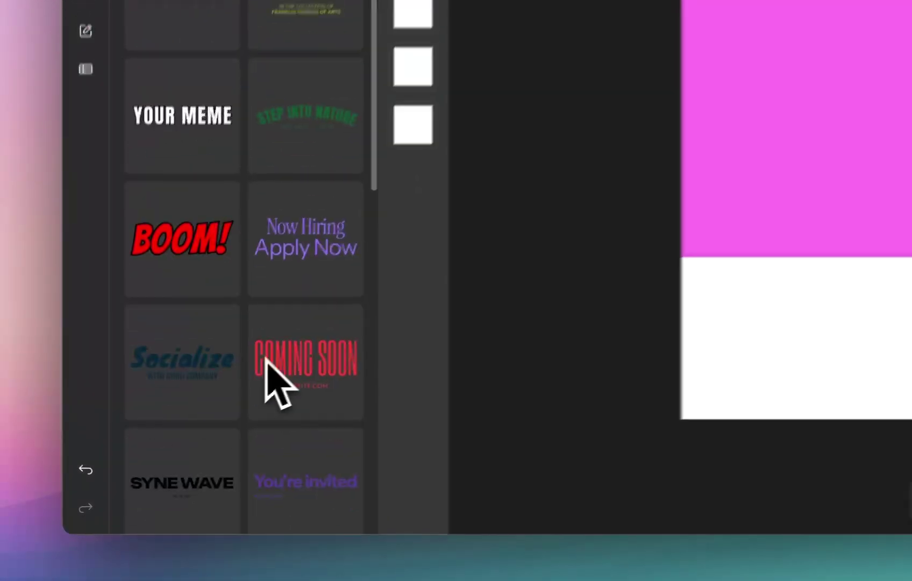
pyautogui.scroll(8, 271, 376)
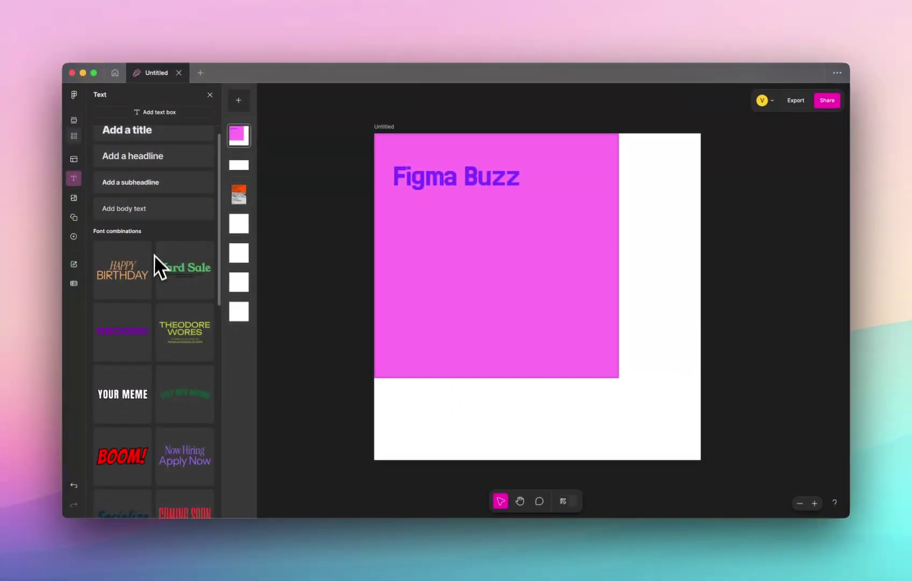
pyautogui.scroll(1, 153, 254)
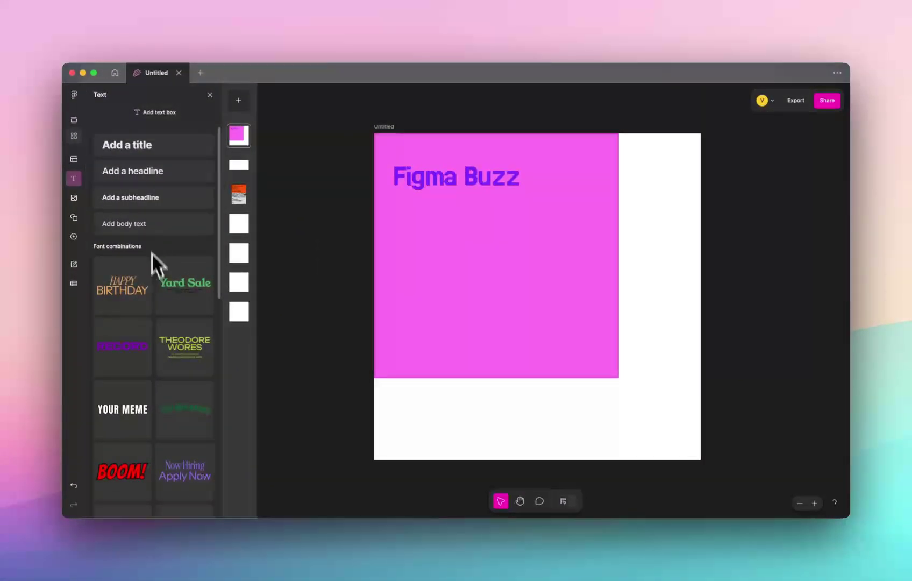
pyautogui.moveTo(183, 302); pyautogui.dragTo(512, 287)
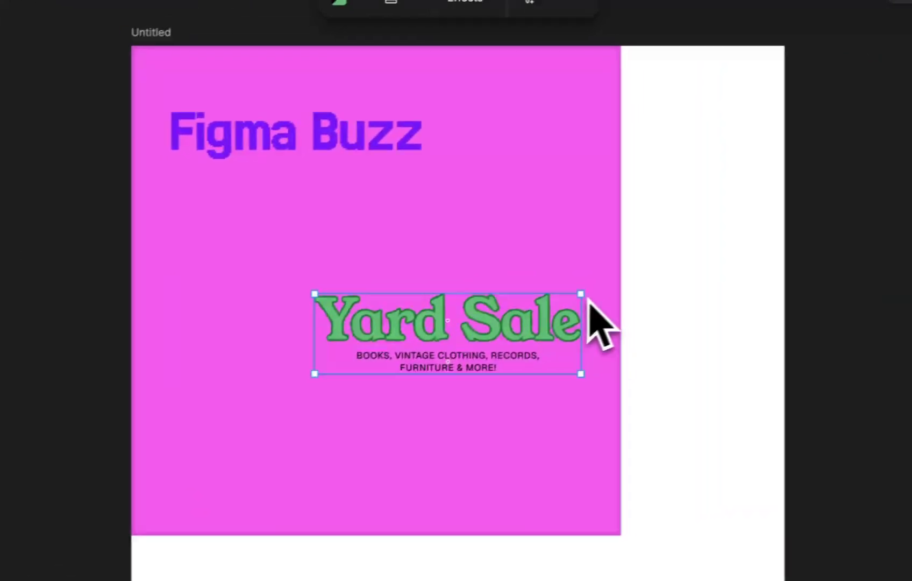
pyautogui.moveTo(651, 261); pyautogui.dragTo(478, 279)
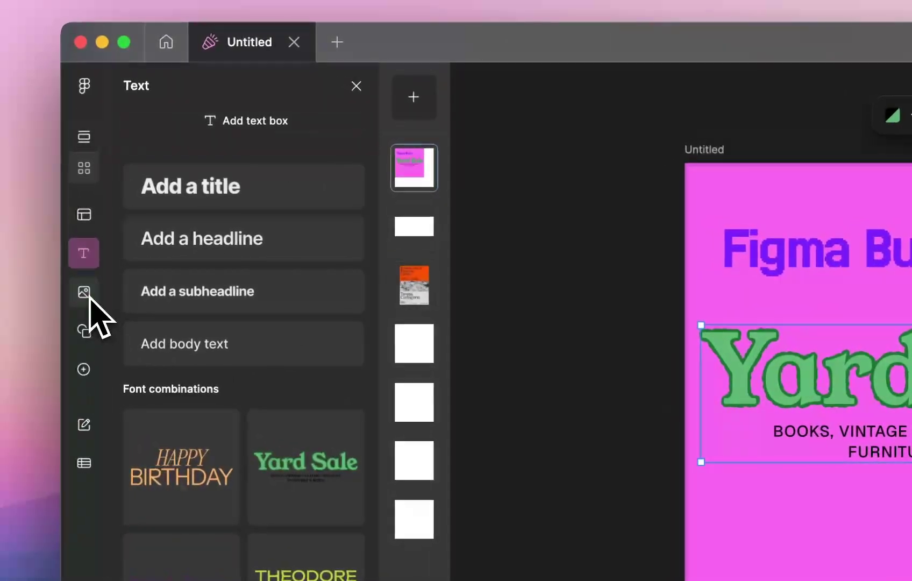
# Generate an AI image from a birthday cake prompt as the Yard Sale text fill.
pyautogui.click(86, 293)
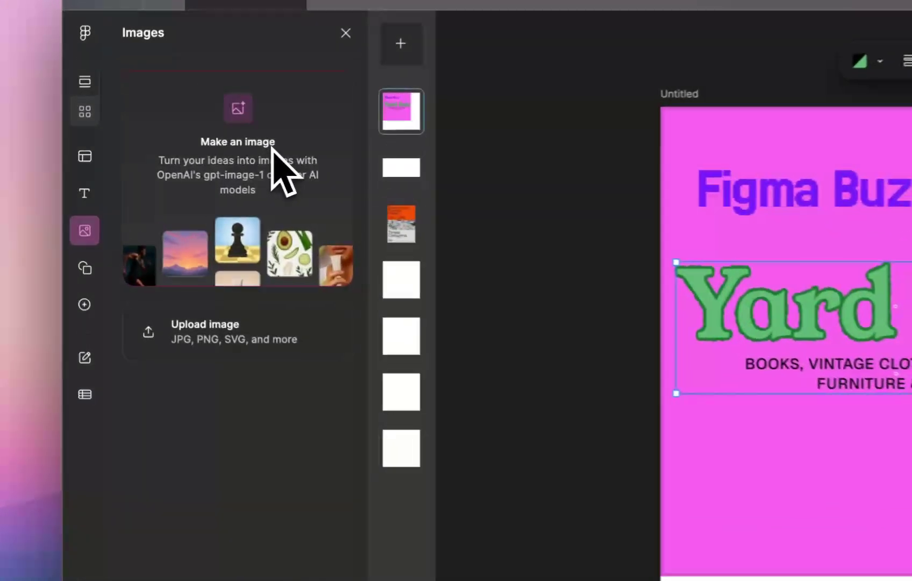
pyautogui.click(182, 156)
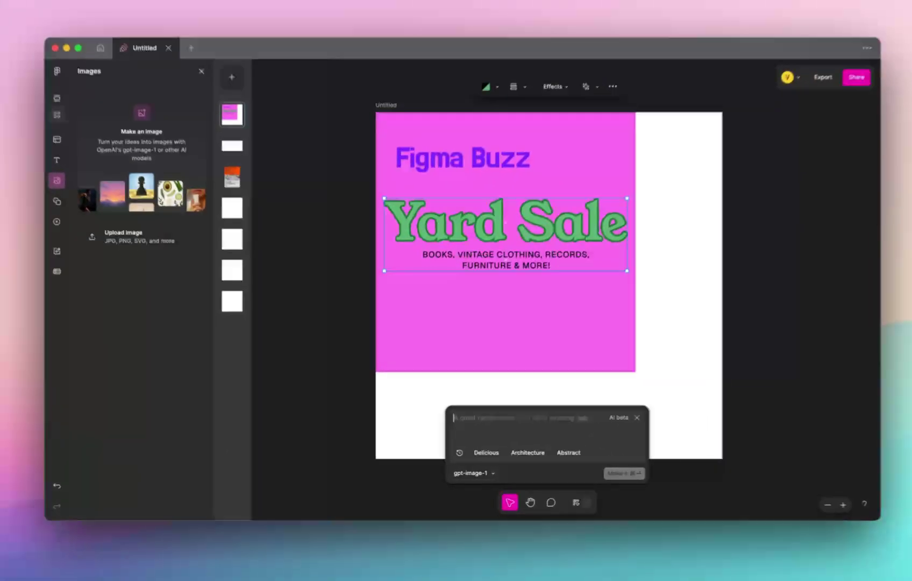
pyautogui.write('a birthday cake at a birthday party')
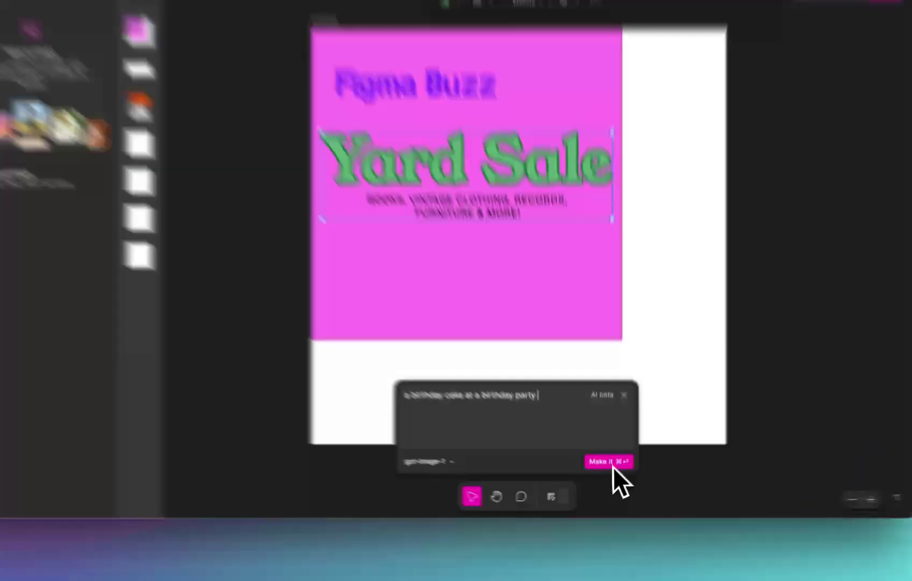
pyautogui.click(608, 473)
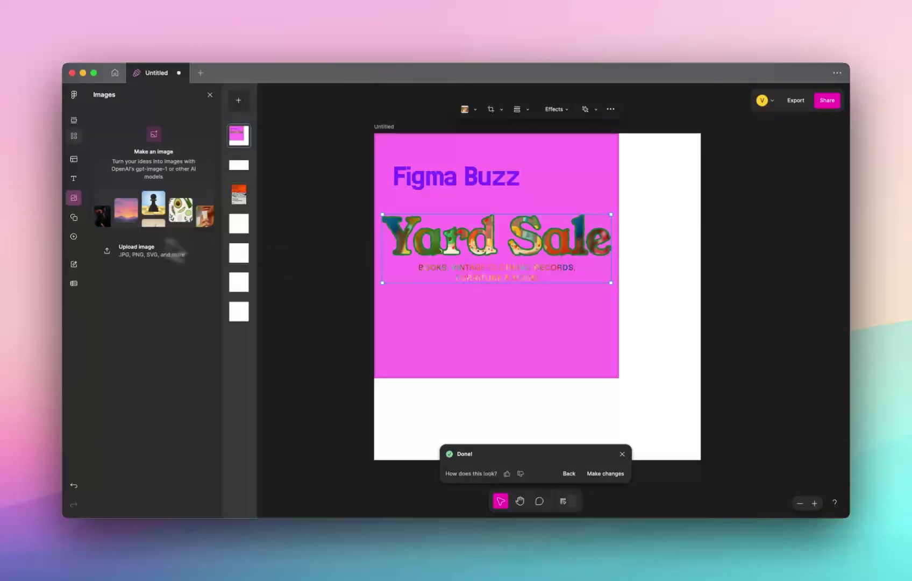
pyautogui.click(455, 253)
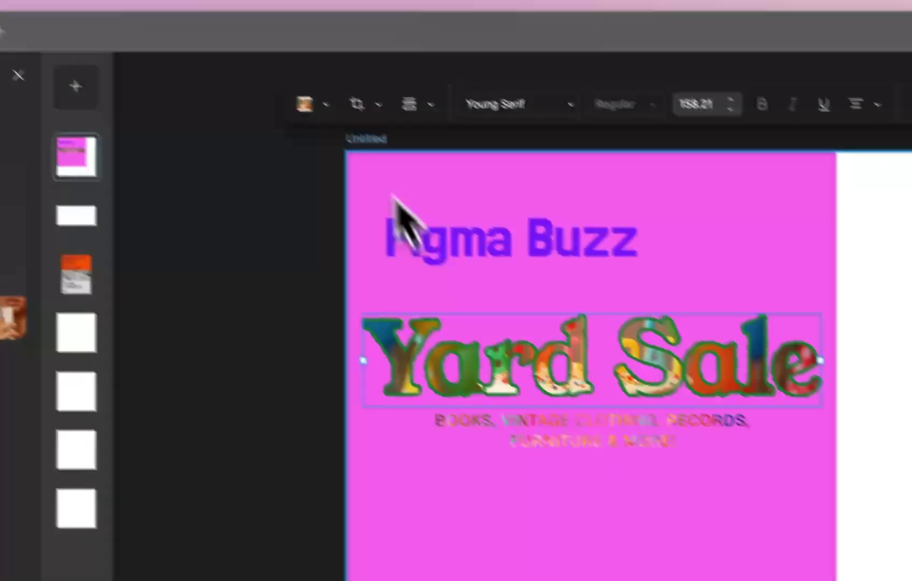
pyautogui.click(293, 88)
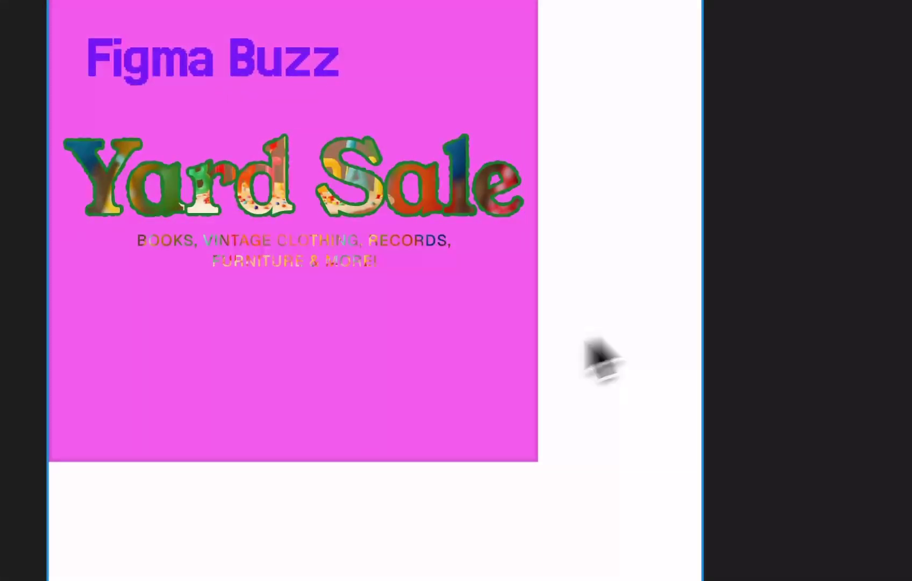
pyautogui.rightClick(396, 397)
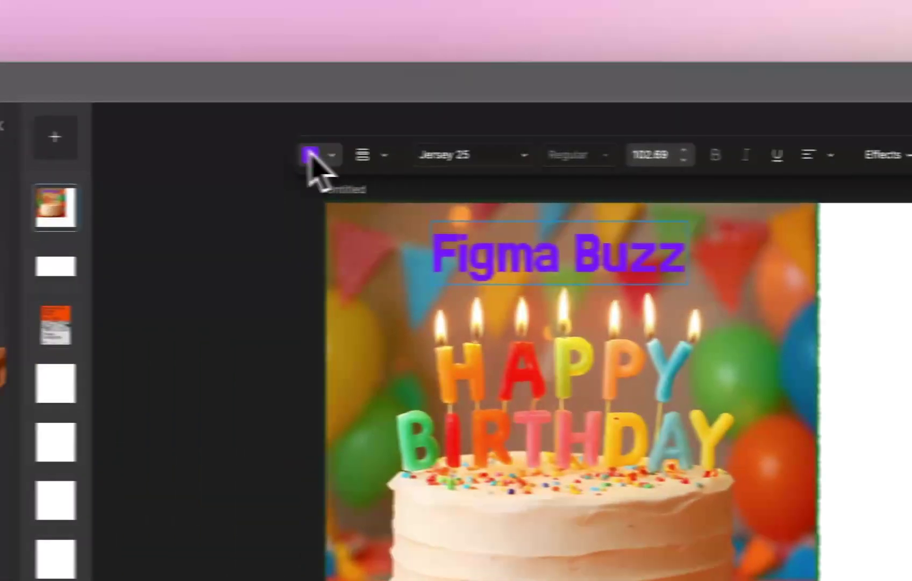
pyautogui.click(339, 156)
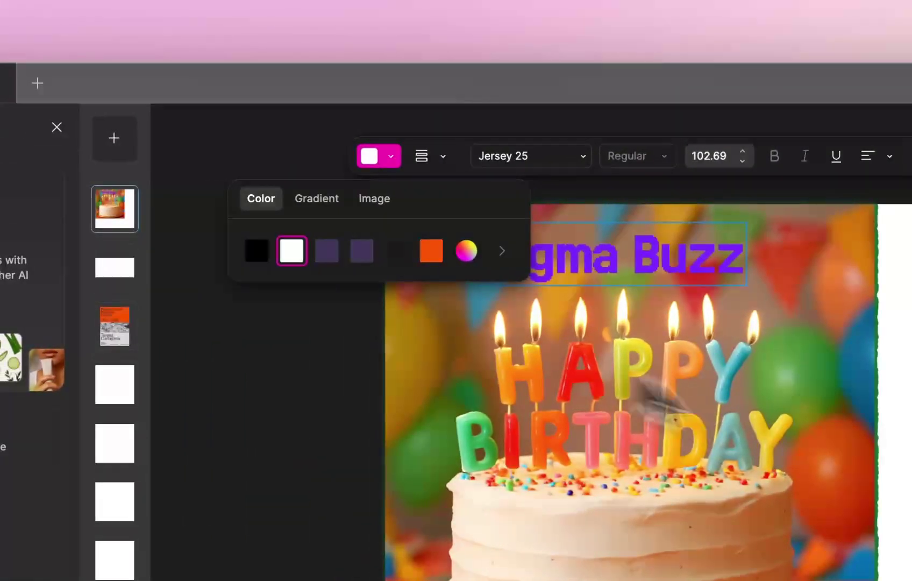
pyautogui.press('Escape')
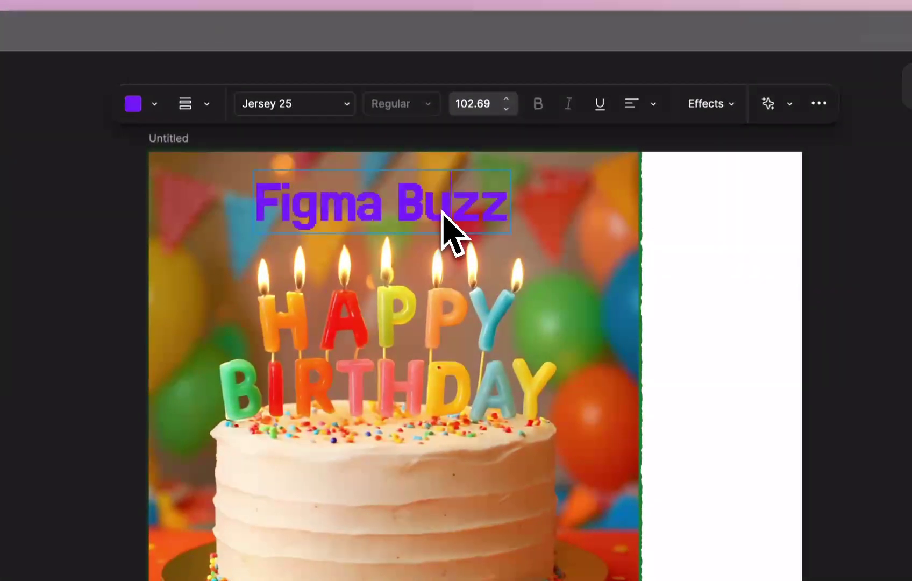
pyautogui.click(133, 103)
pyautogui.click(281, 248)
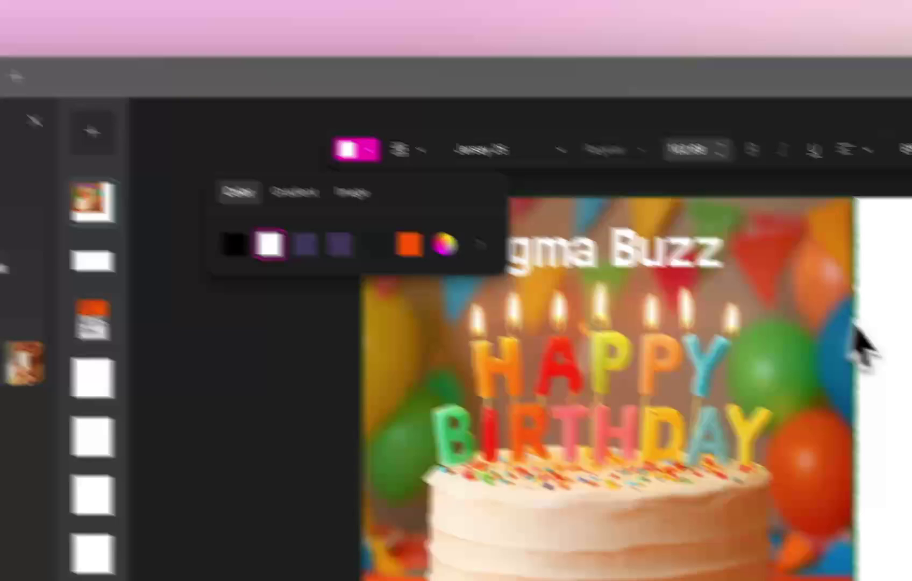
pyautogui.press('Escape')
pyautogui.click(545, 266)
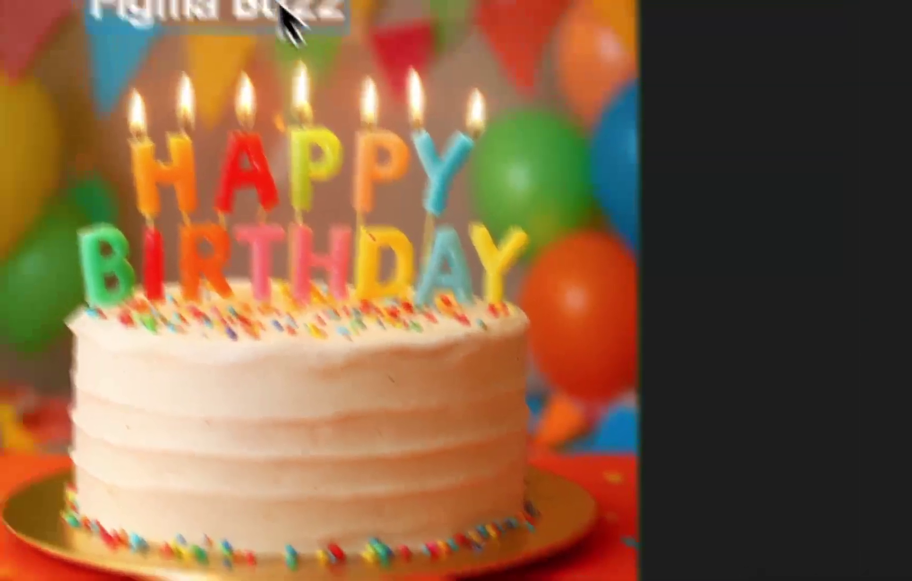
pyautogui.click(401, 135)
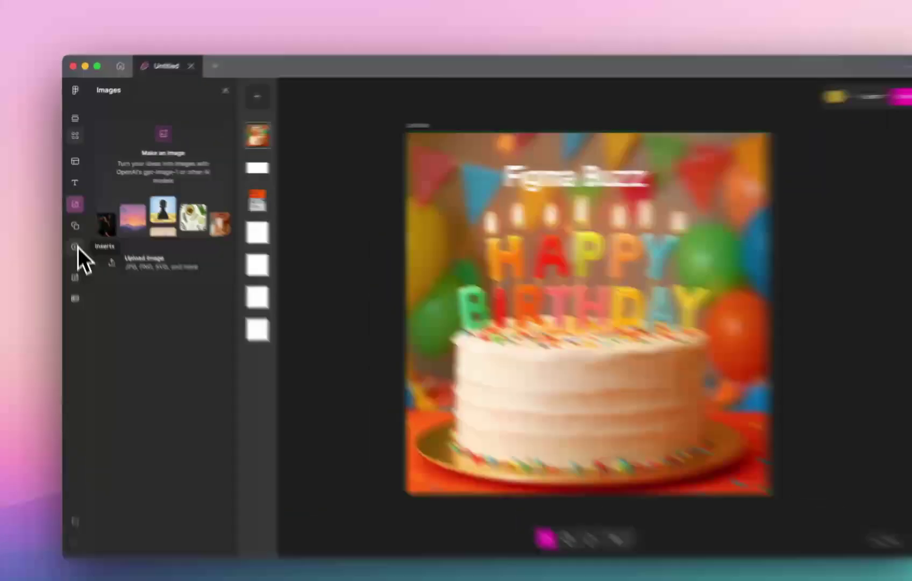
# Drag the Donut sticker from Summer Icon Stickers onto the cake and shrink it.
pyautogui.click(75, 235)
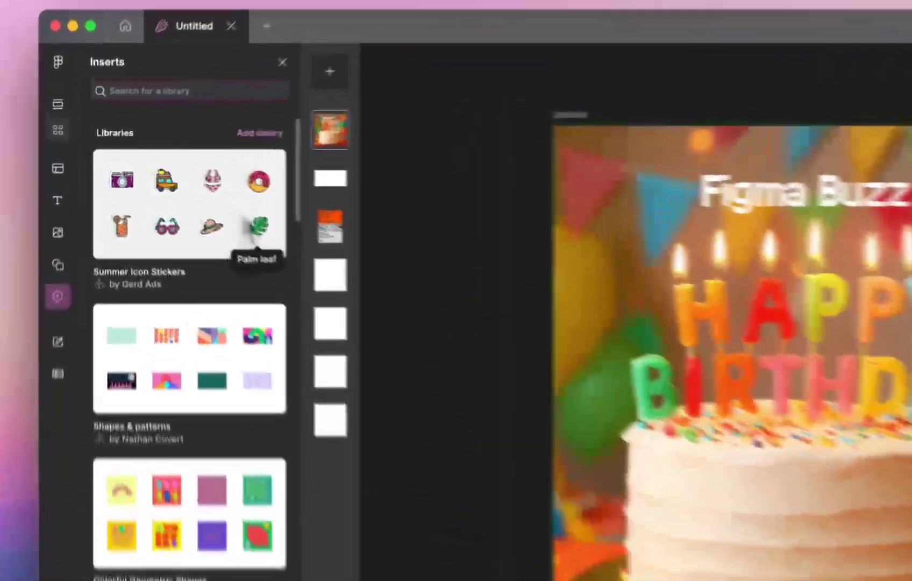
pyautogui.click(186, 188)
pyautogui.moveTo(193, 253); pyautogui.dragTo(490, 288)
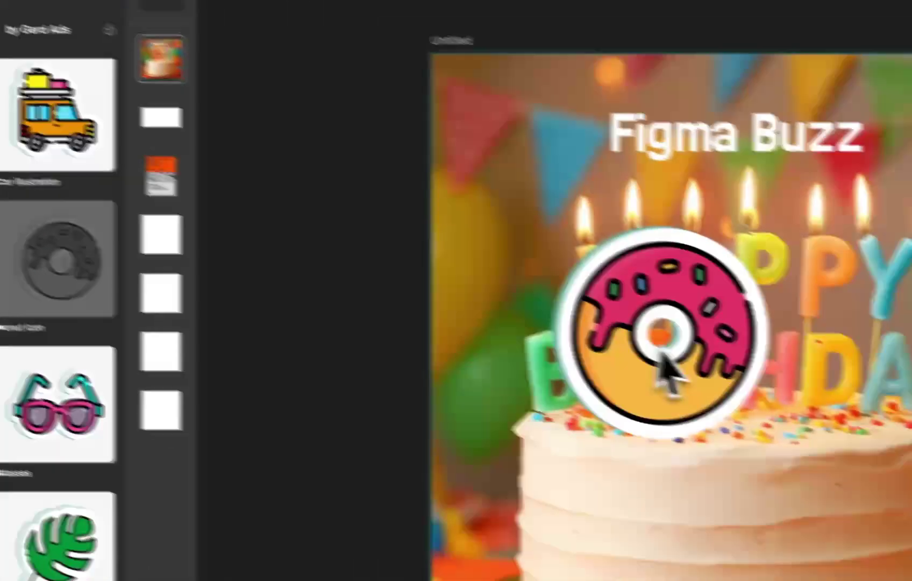
pyautogui.moveTo(667, 371); pyautogui.dragTo(665, 368)
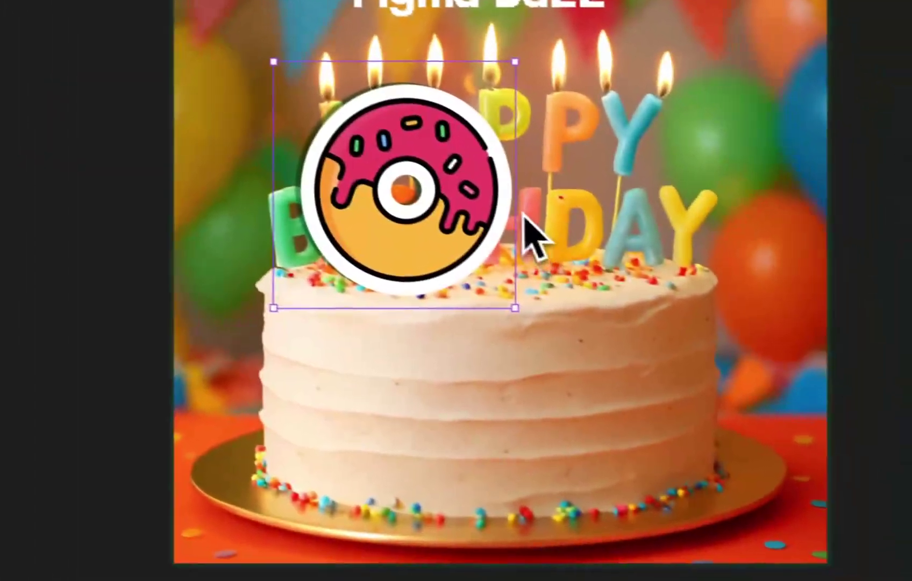
pyautogui.moveTo(789, 365); pyautogui.dragTo(644, 347)
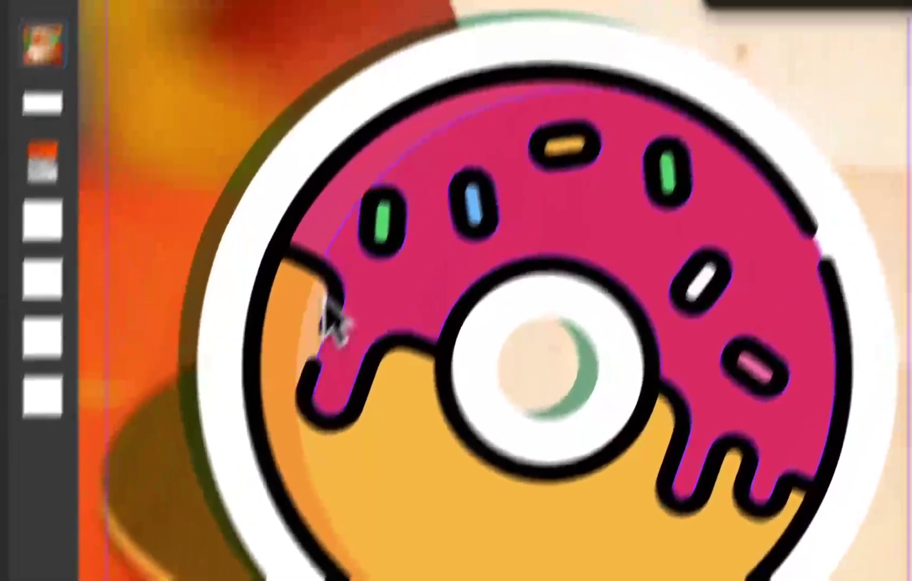
# Turn one donut sprinkle pink and recolour the donut's glaze white.
pyautogui.click(446, 54)
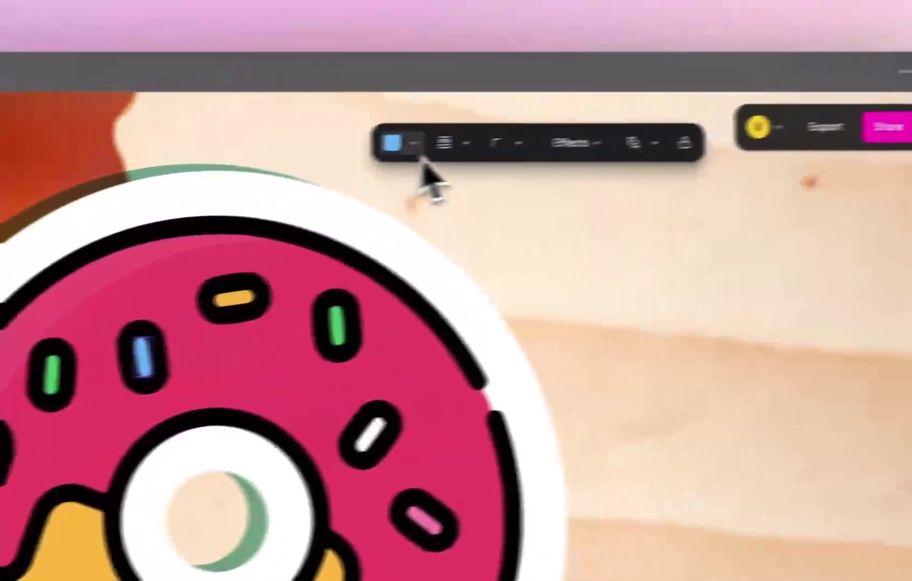
pyautogui.click(697, 103)
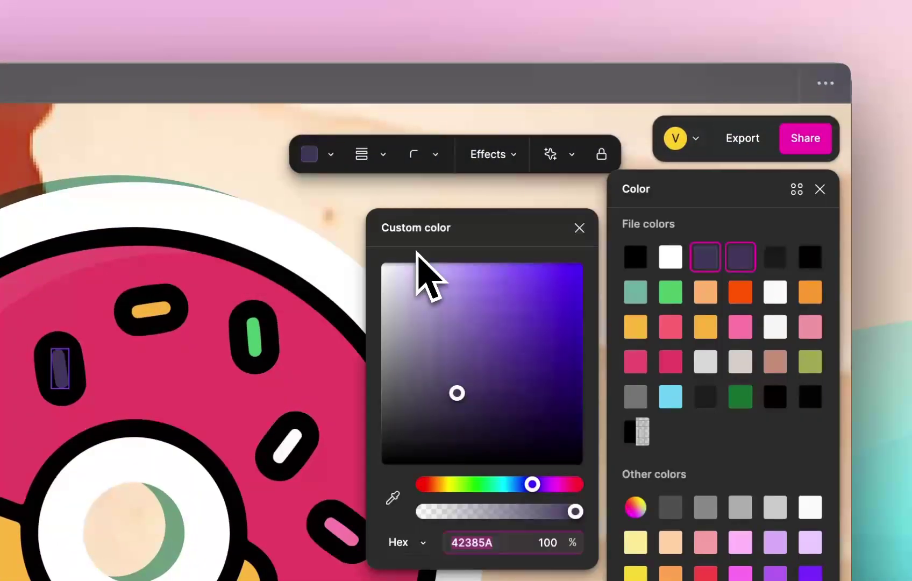
pyautogui.click(740, 335)
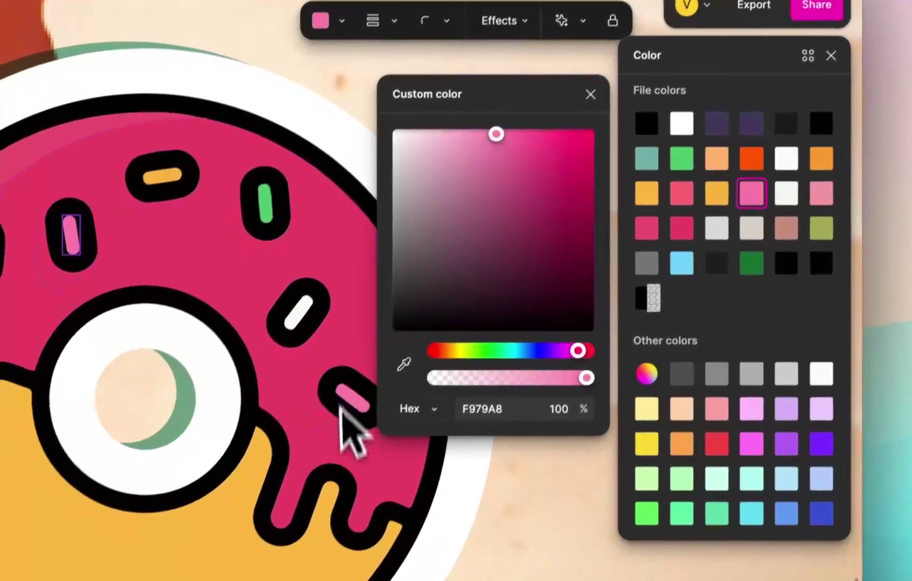
pyautogui.click(325, 477)
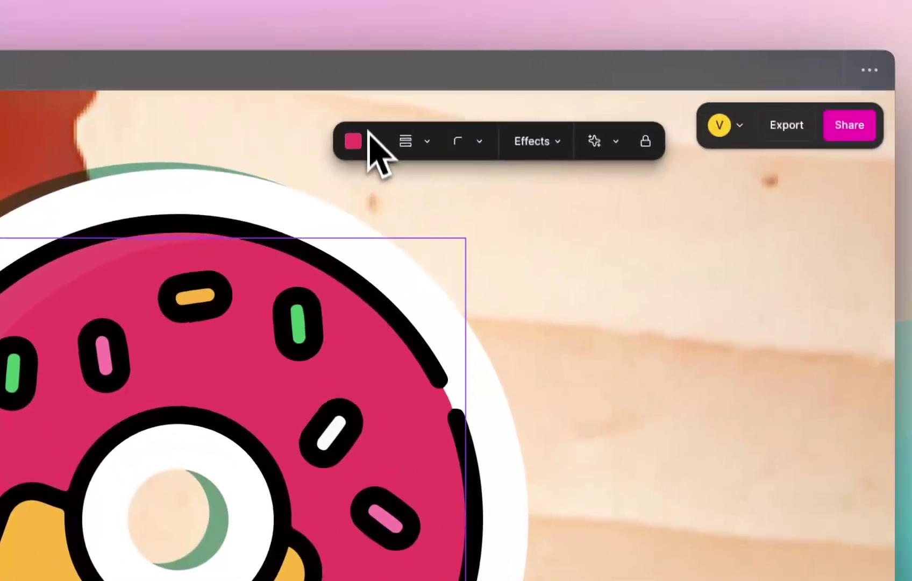
pyautogui.click(330, 5)
pyautogui.click(411, 170)
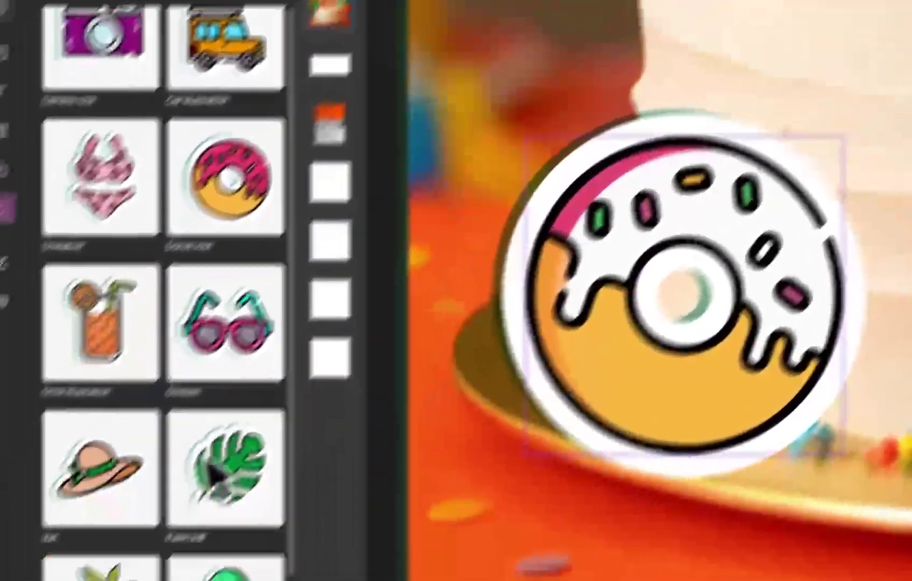
pyautogui.scroll(-5, 212, 472)
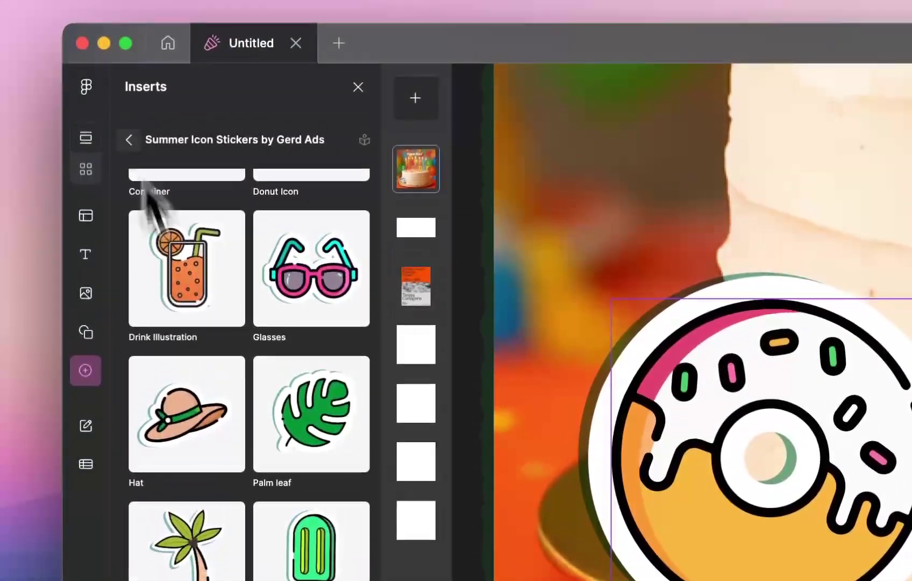
pyautogui.click(128, 103)
pyautogui.scroll(-8, 218, 408)
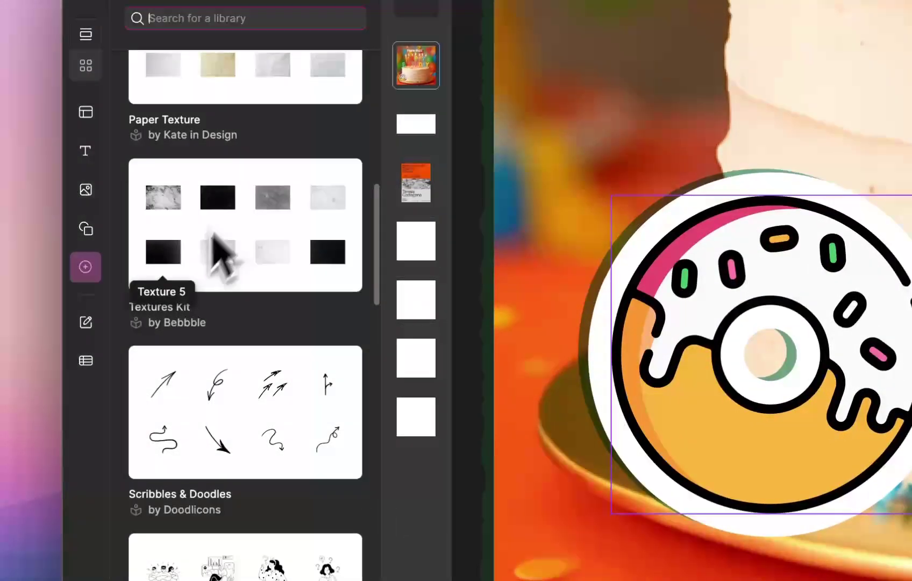
pyautogui.scroll(-10, 212, 234)
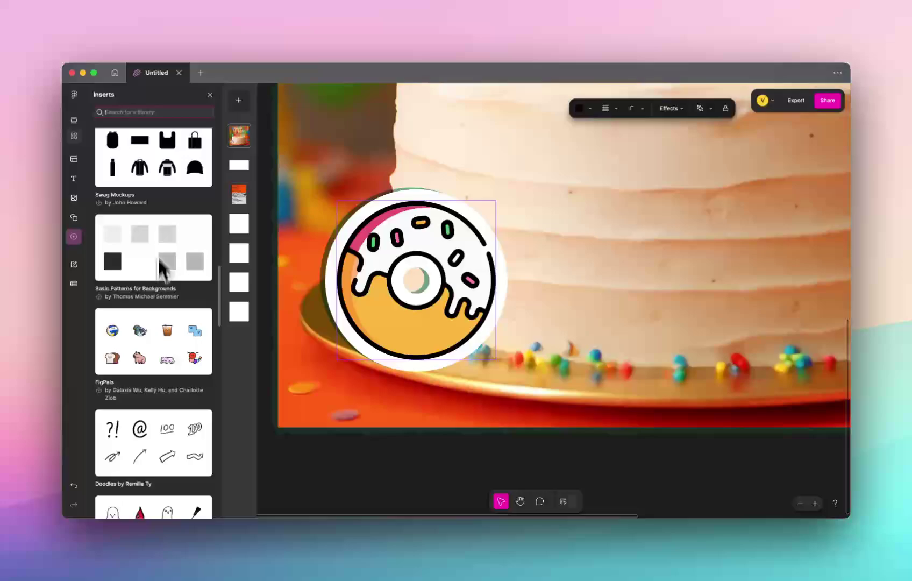
pyautogui.scroll(-8, 175, 282)
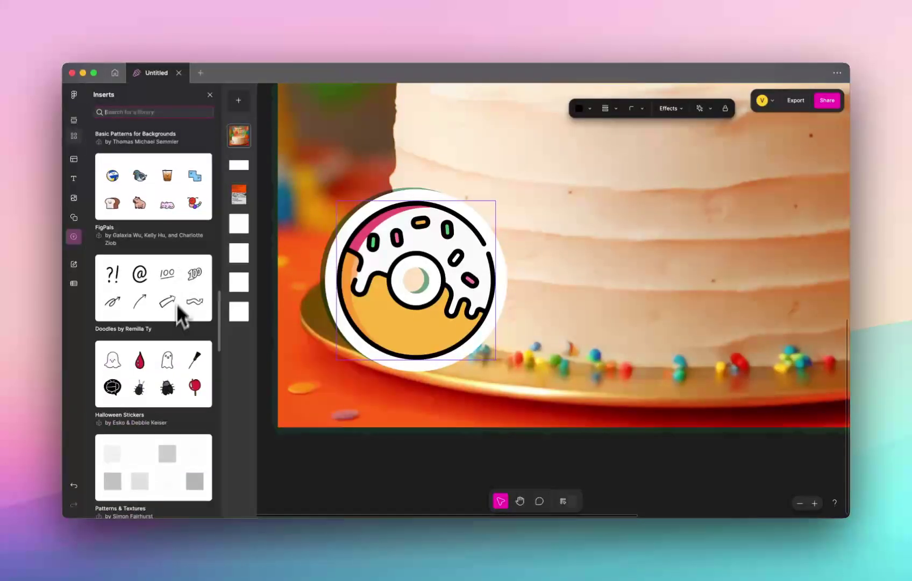
pyautogui.scroll(-2, 154, 322)
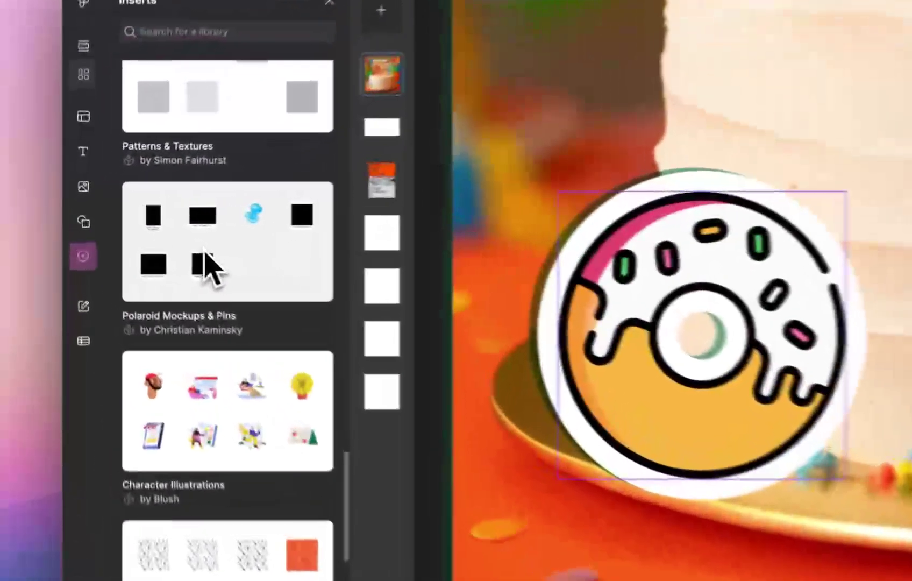
# Add a Polaroid 600 Format frame from Polaroid Mockups & Pins to the cake's right side.
pyautogui.click(143, 247)
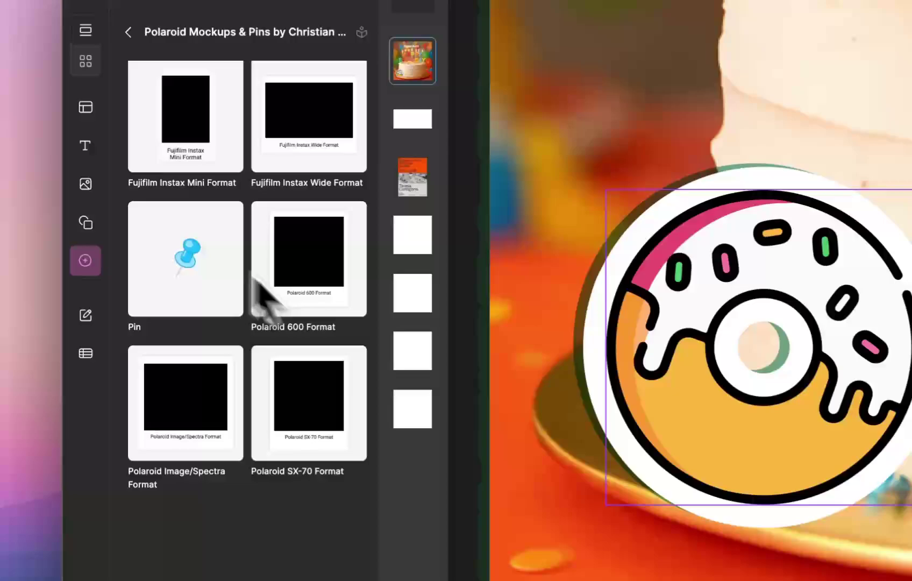
pyautogui.moveTo(317, 290); pyautogui.dragTo(681, 240)
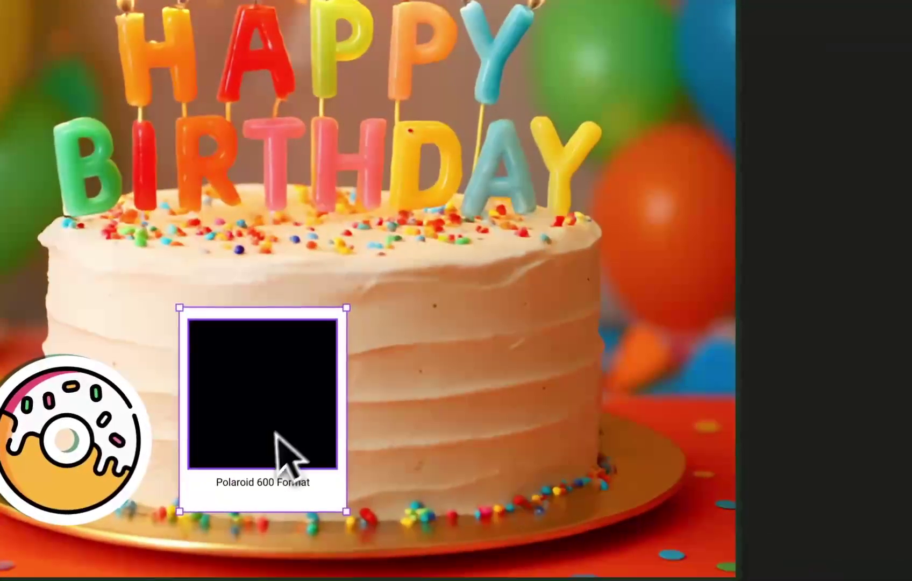
pyautogui.moveTo(285, 452); pyautogui.dragTo(514, 376)
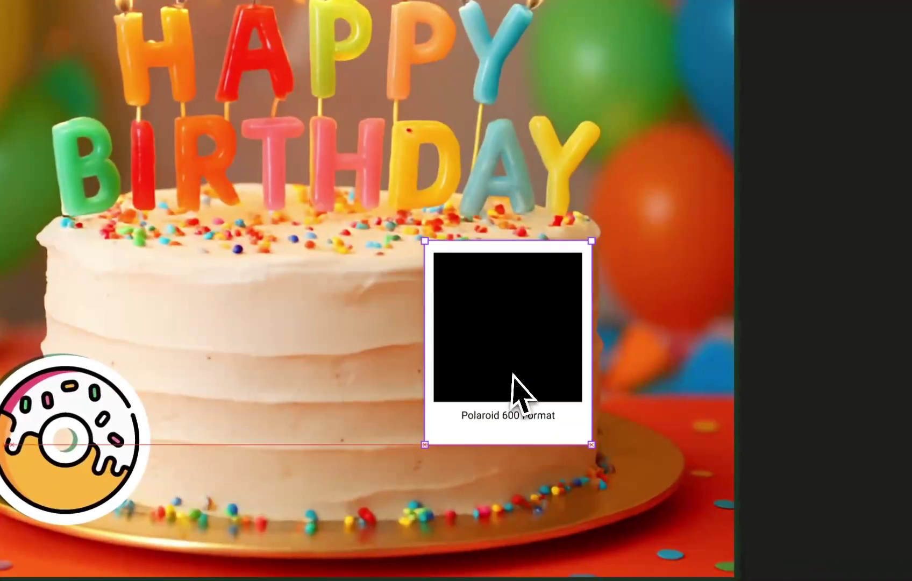
pyautogui.click(563, 357)
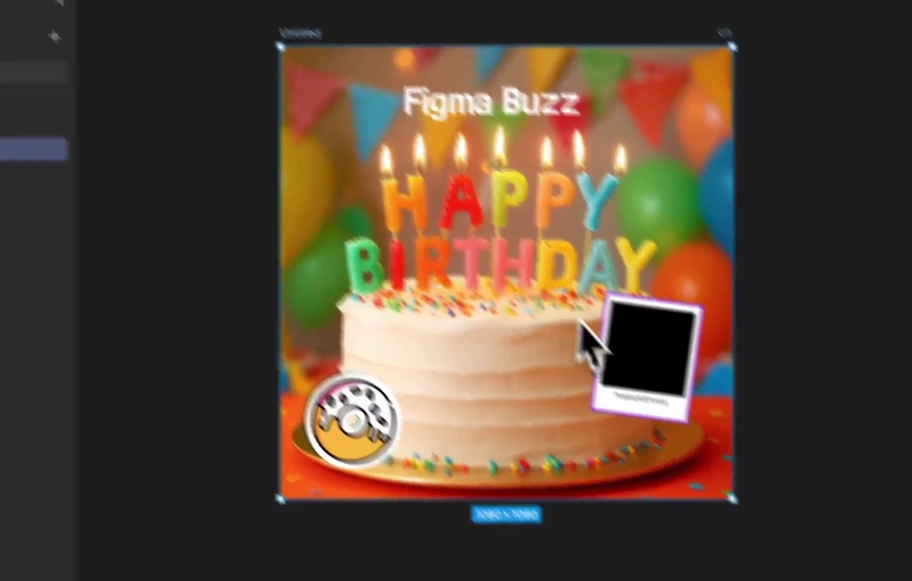
# Select the Polaroid frame, review its layers, then return to the Figma Buzz file.
pyautogui.click(758, 468)
pyautogui.scroll(3, 549, 277)
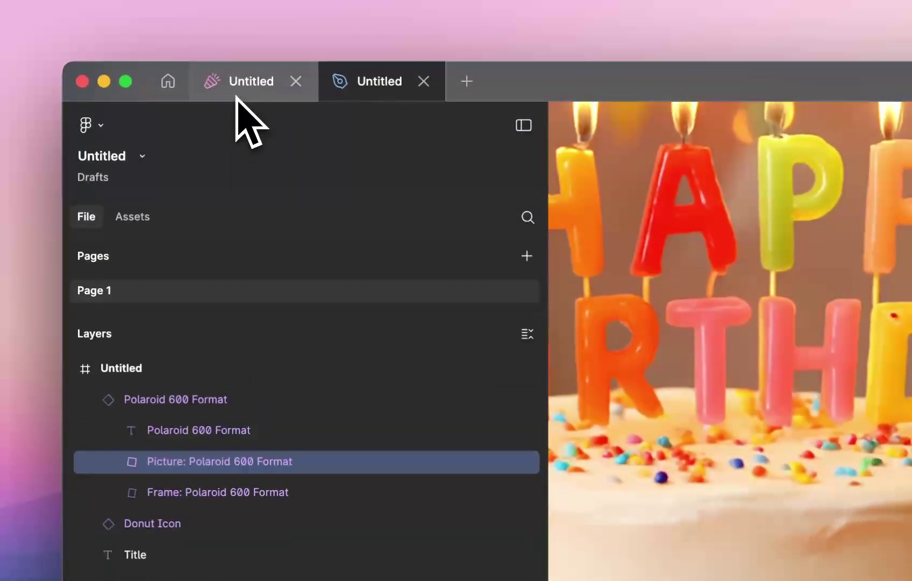
pyautogui.click(243, 41)
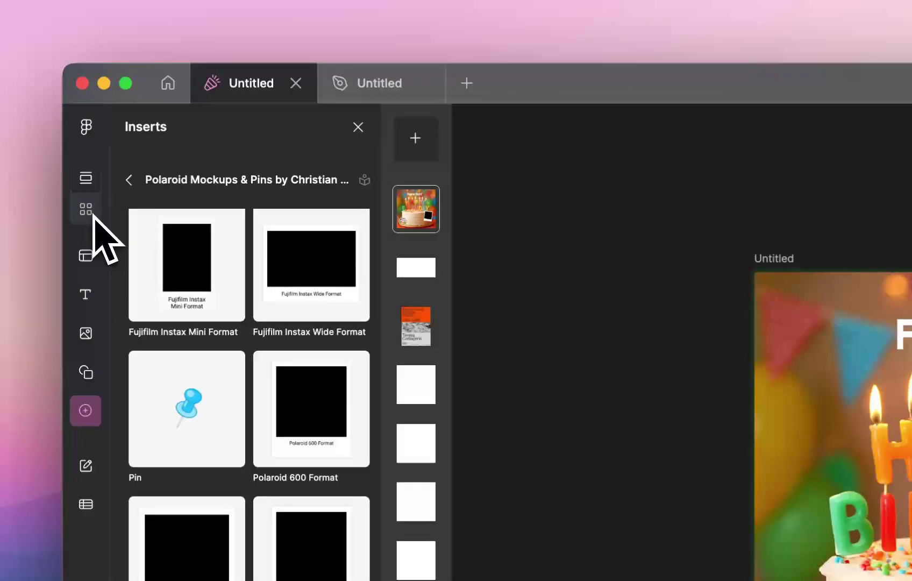
# Add four blank frames in the all-frames grid view, three in a row and one below.
pyautogui.click(89, 209)
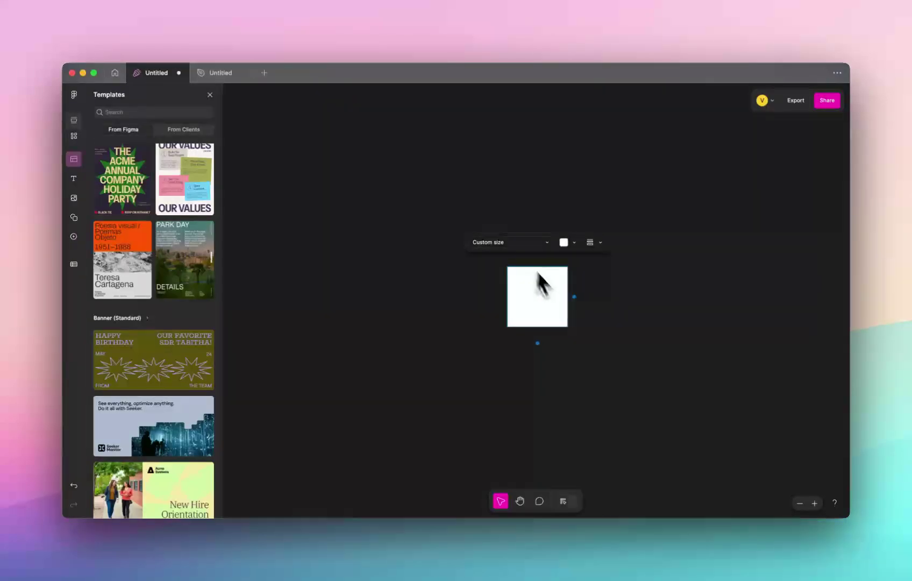
pyautogui.click(575, 297)
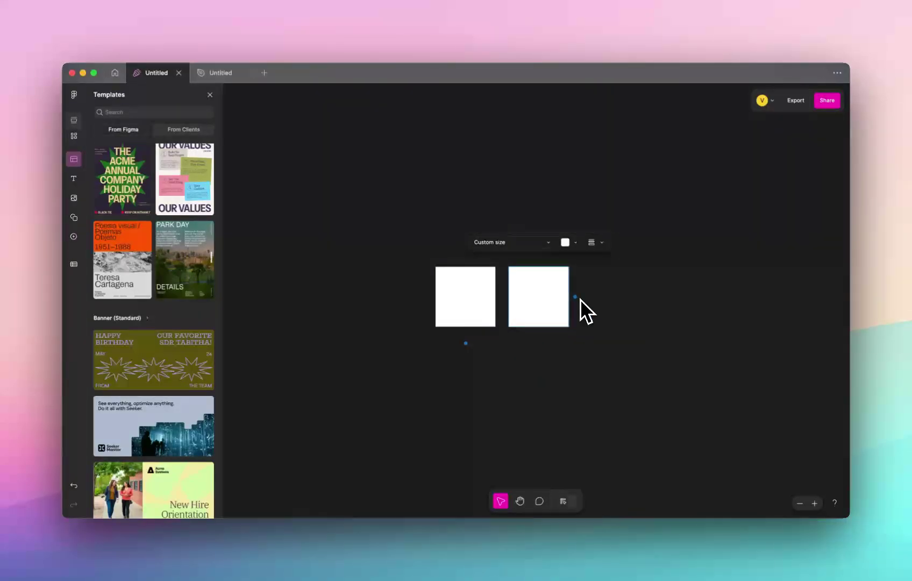
pyautogui.click(574, 298)
pyautogui.click(575, 298)
pyautogui.click(391, 343)
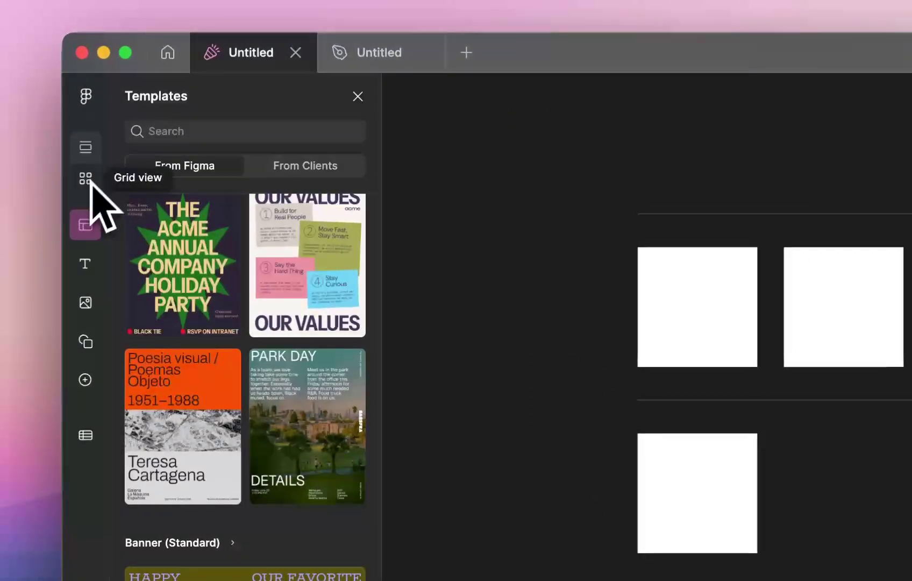
# Apply the Park Day template to the frame from the templates gallery.
pyautogui.click(91, 151)
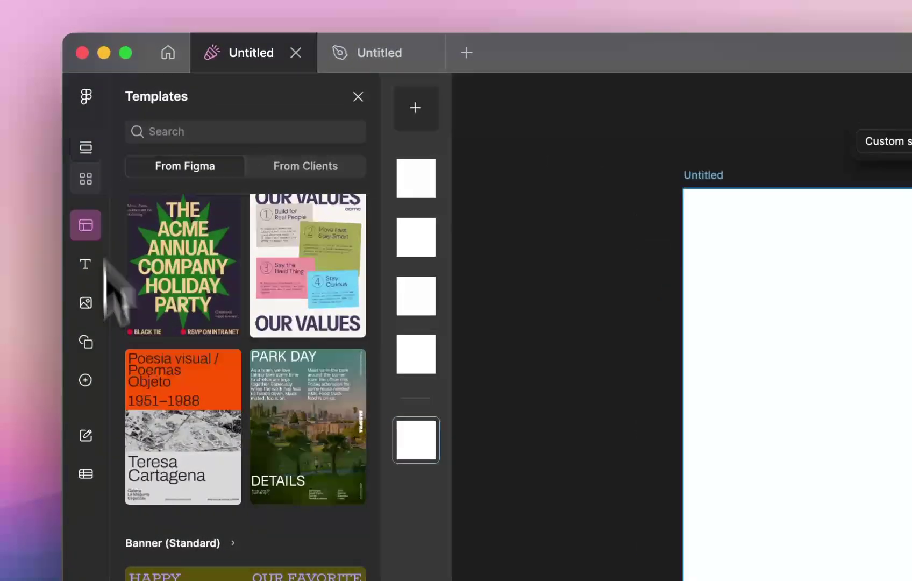
pyautogui.click(92, 430)
pyautogui.click(86, 168)
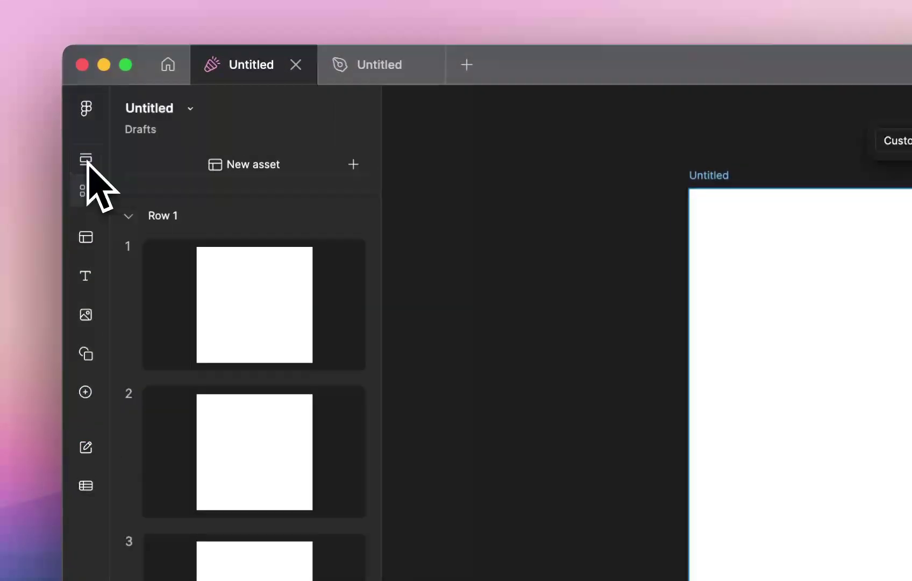
pyautogui.click(90, 240)
pyautogui.moveTo(285, 393)
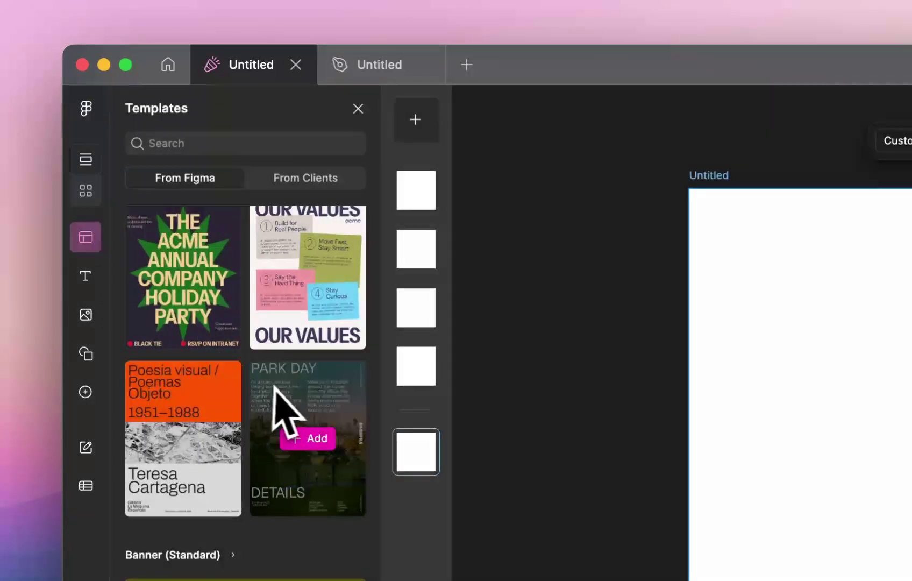
pyautogui.click(318, 441)
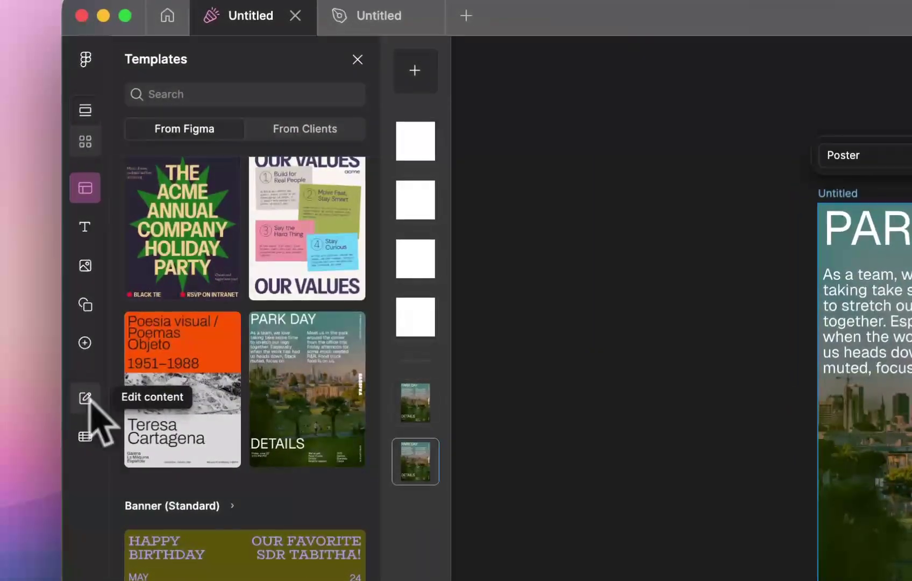
# Open the poster's content fields, select the Park Day headline, and reveal all nine text fields.
pyautogui.click(86, 398)
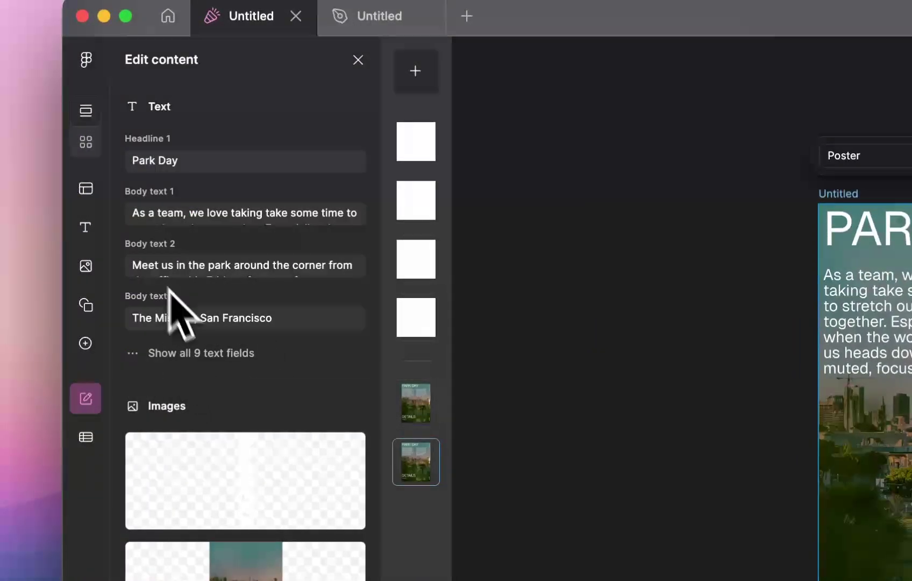
pyautogui.click(187, 167)
pyautogui.moveTo(187, 167); pyautogui.dragTo(134, 163)
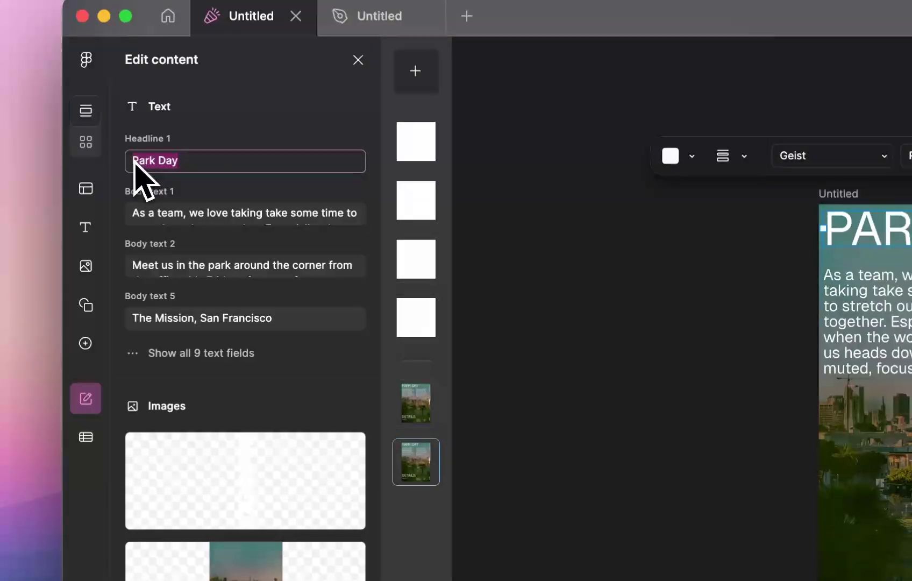
pyautogui.click(135, 163)
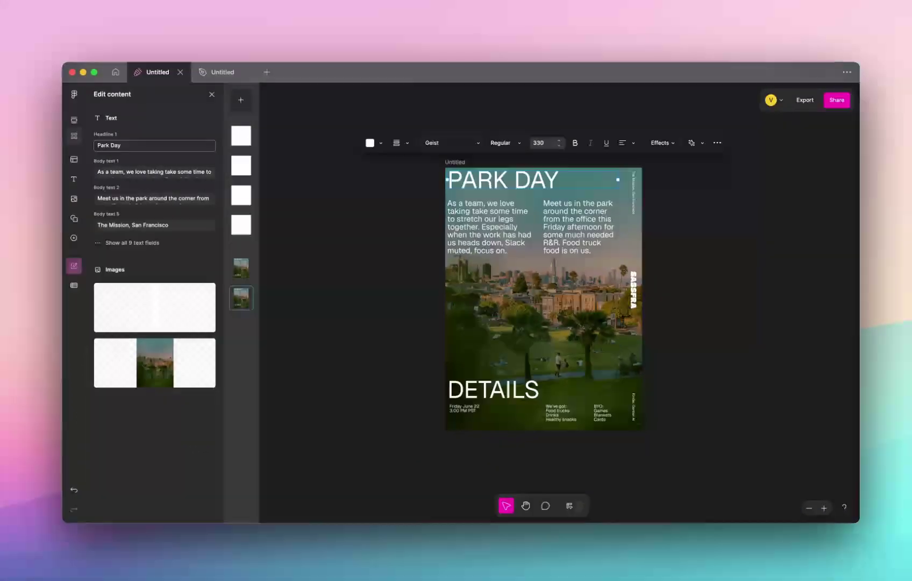
pyautogui.moveTo(98, 145); pyautogui.dragTo(121, 146)
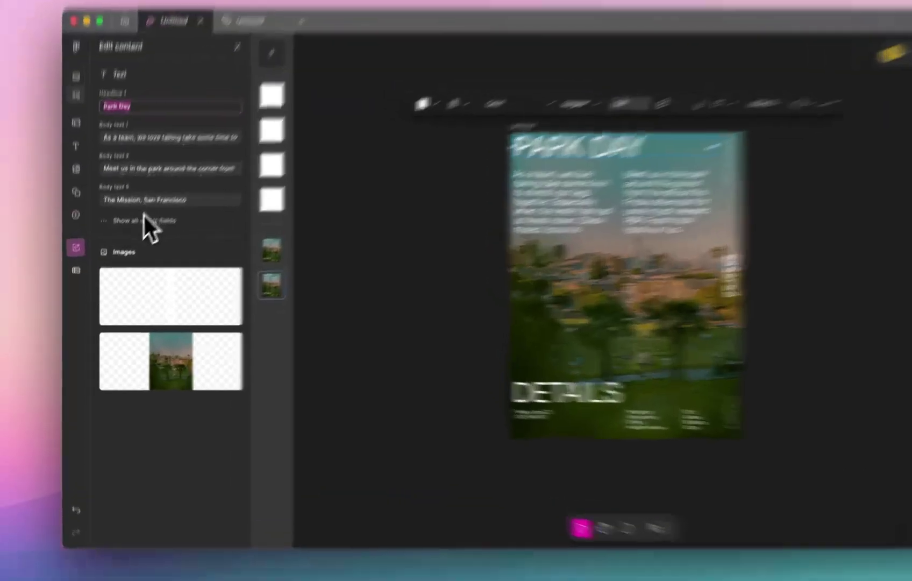
pyautogui.click(129, 241)
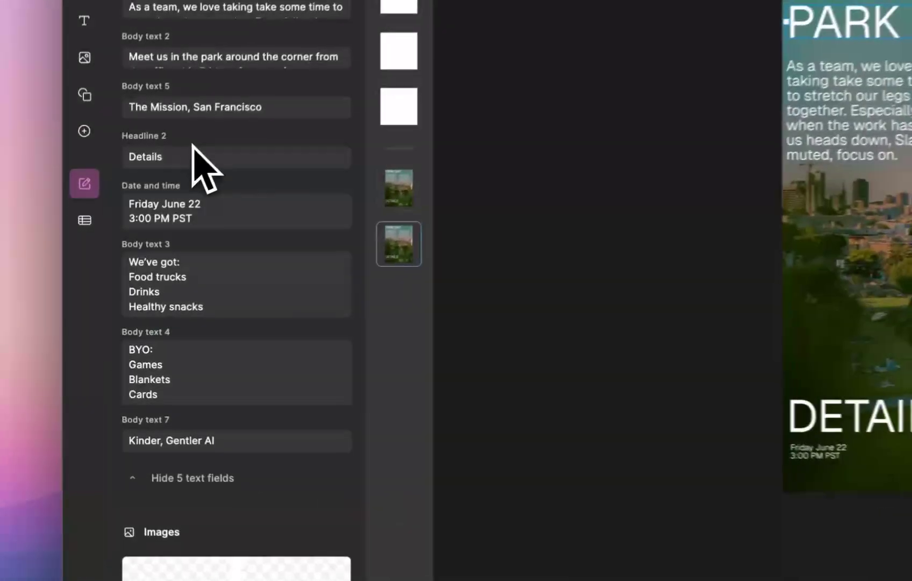
pyautogui.moveTo(150, 301)
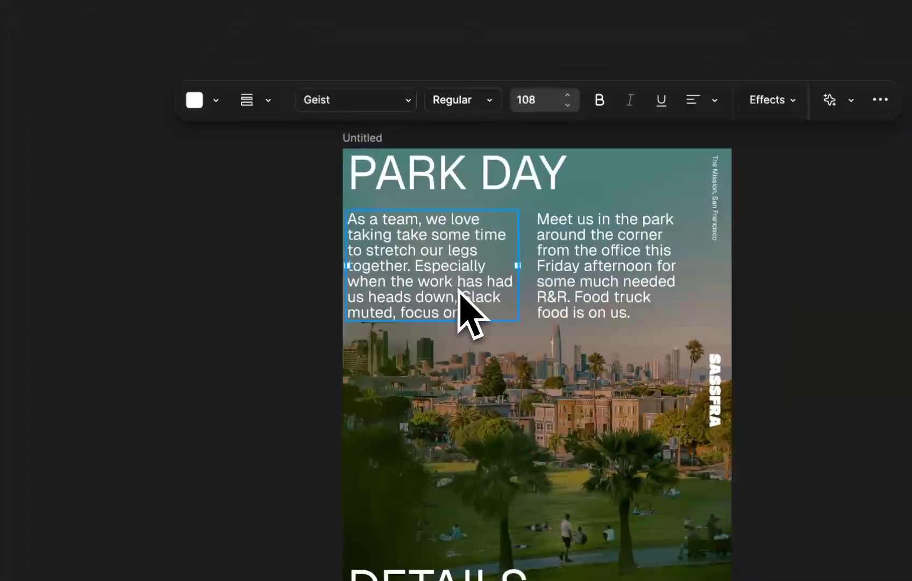
# Try replacing the left body paragraph on the poster, then discard the change.
pyautogui.click(412, 191)
pyautogui.click(431, 248)
pyautogui.doubleClick(434, 258)
pyautogui.write('verbirfwbejsdv')
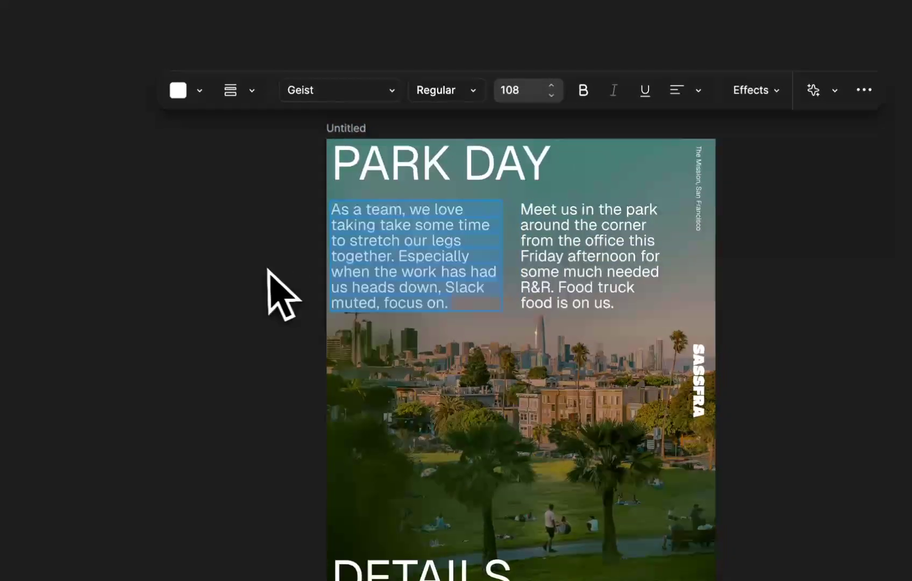
pyautogui.press('Escape')
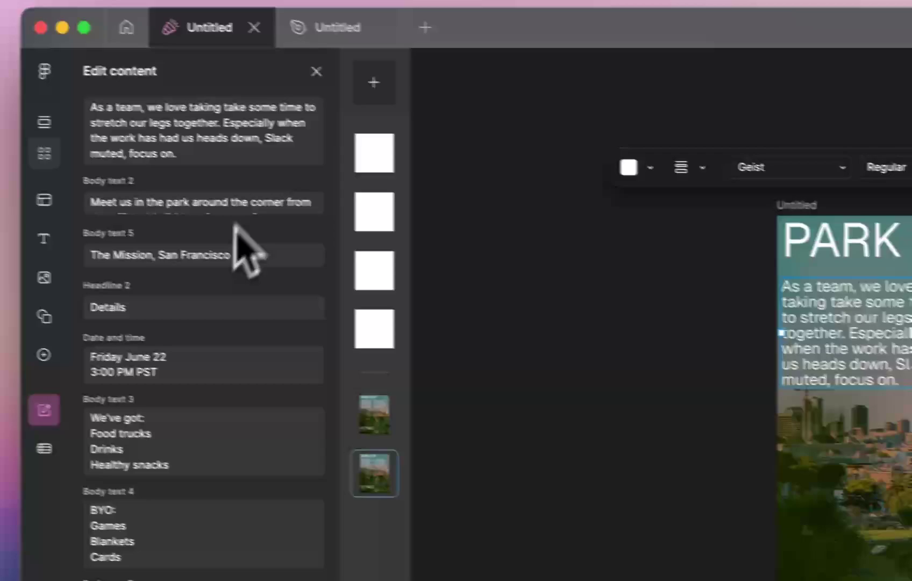
pyautogui.scroll(2, 239, 252)
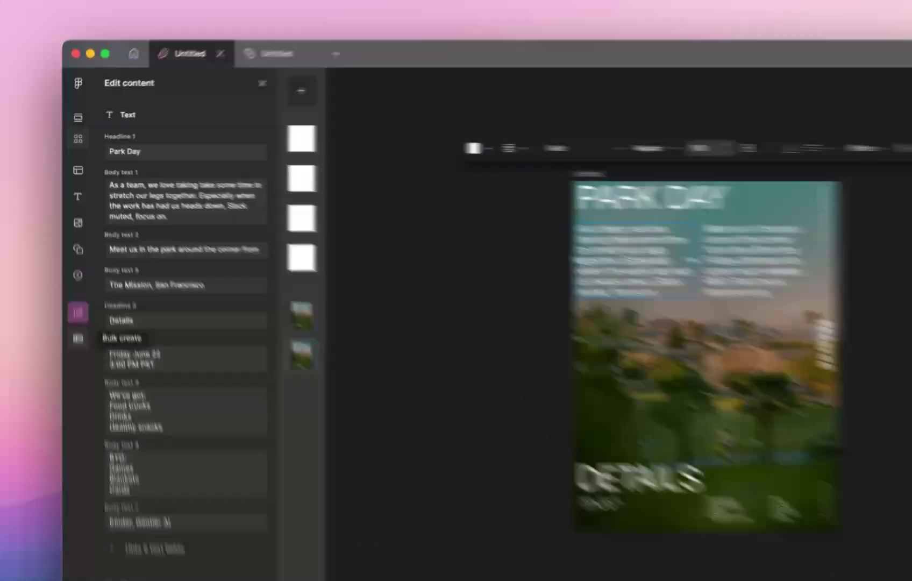
pyautogui.click(74, 283)
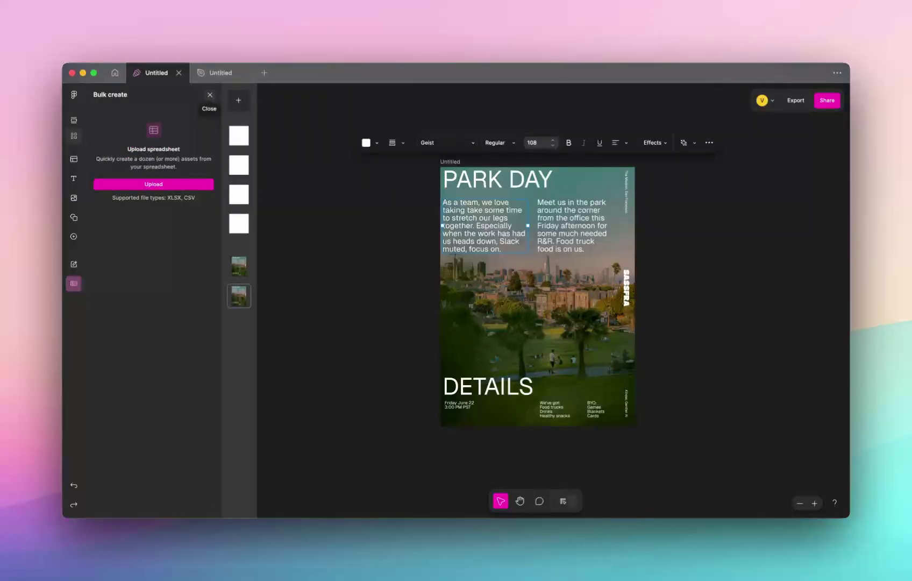
pyautogui.click(75, 137)
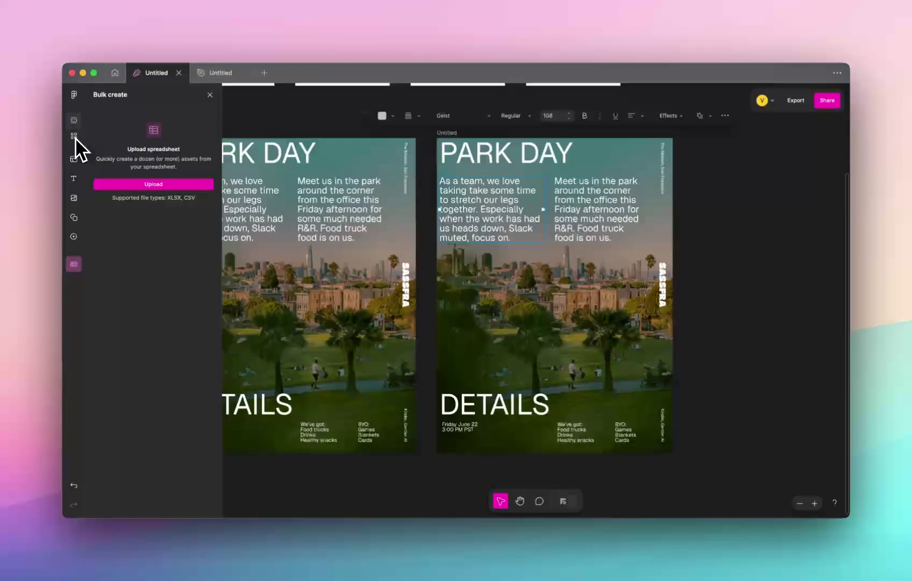
pyautogui.click(74, 120)
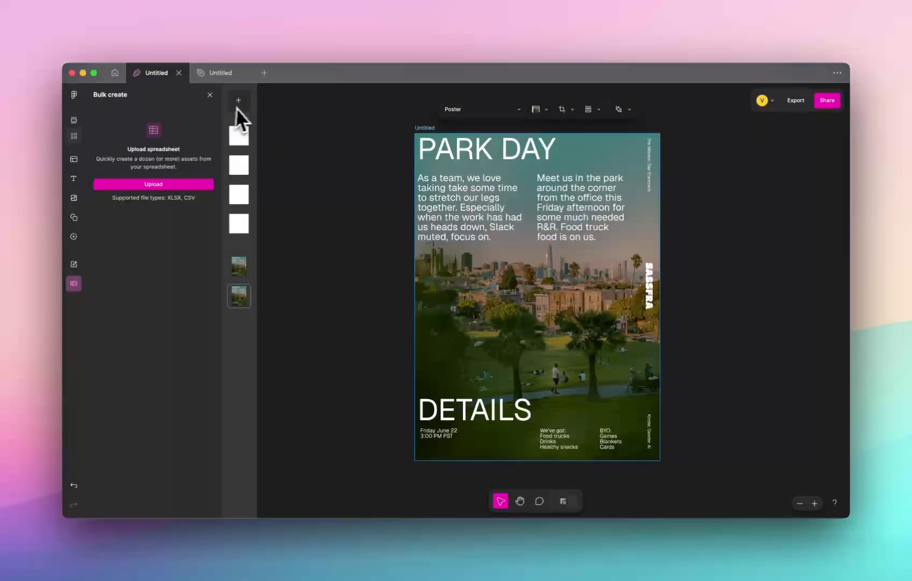
pyautogui.click(239, 102)
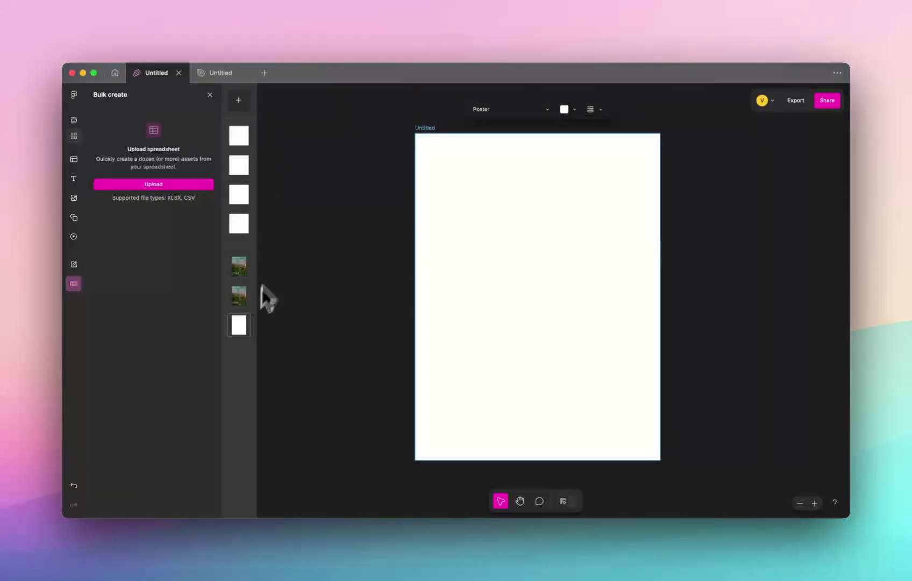
pyautogui.press('Delete')
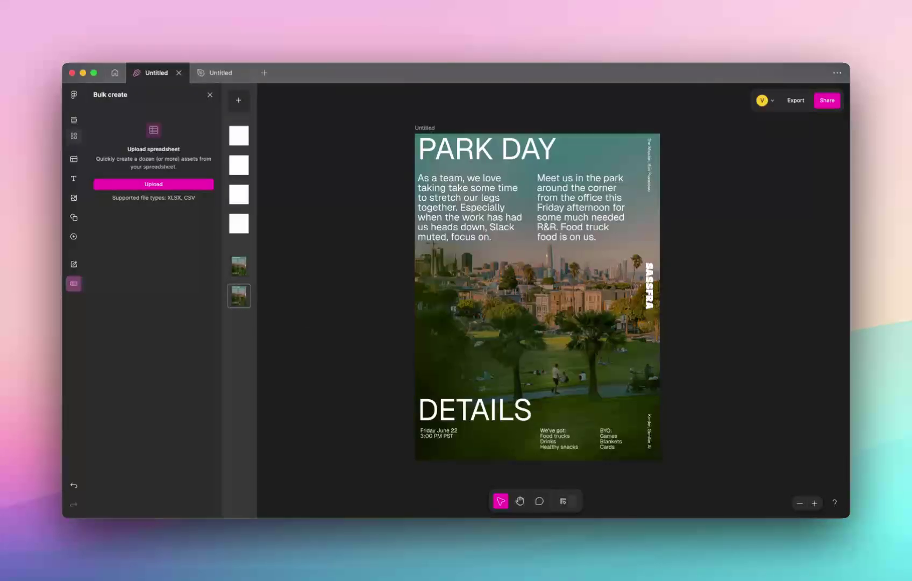
pyautogui.press('super+minus')
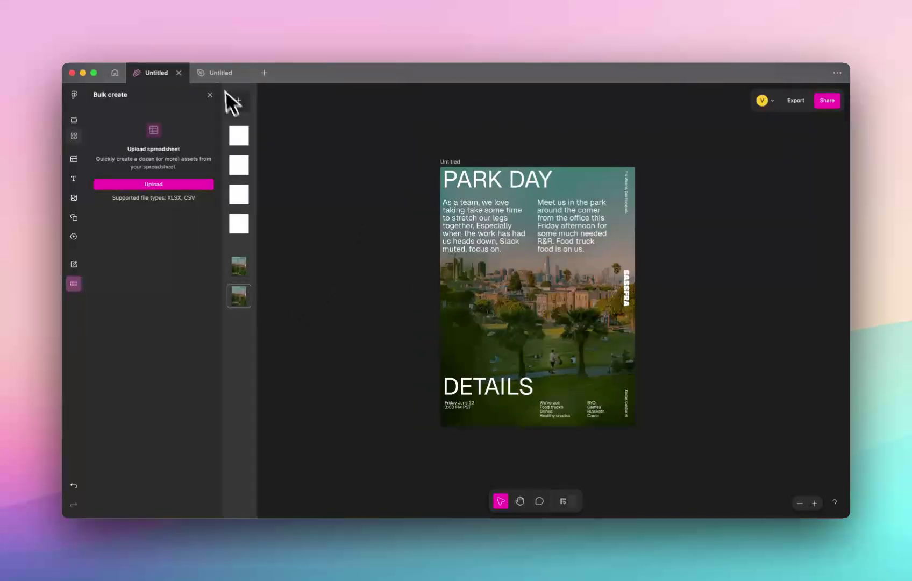
pyautogui.click(218, 73)
pyautogui.scroll(-5, 318, 115)
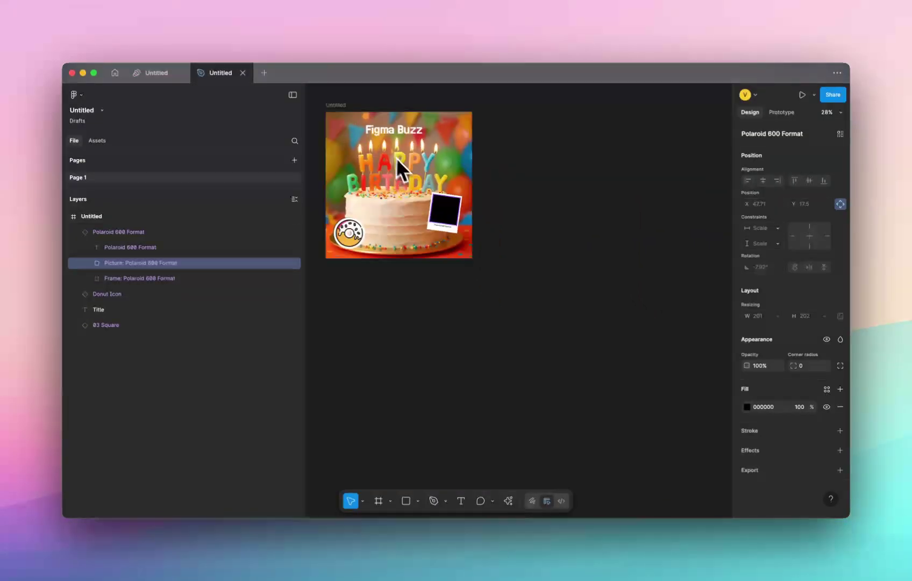
pyautogui.hscroll(-5, 396, 157)
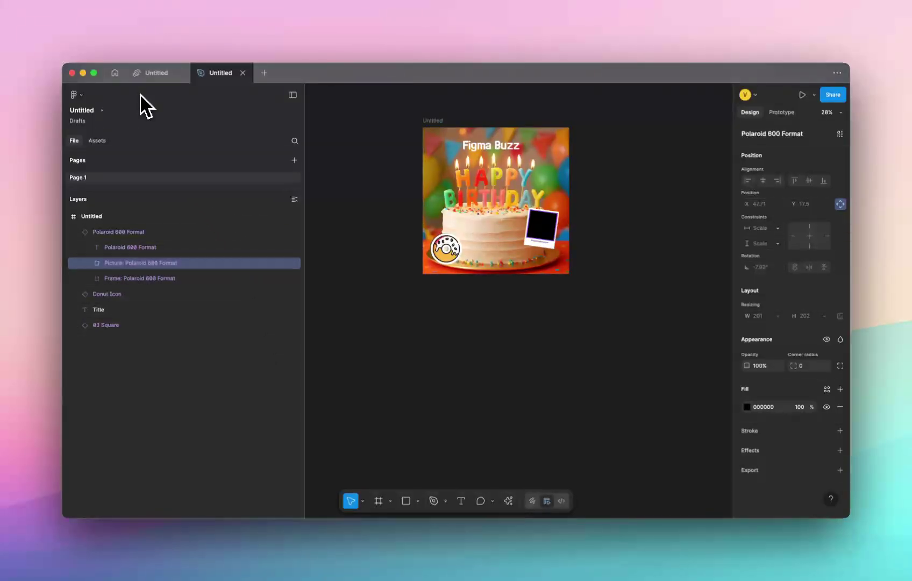
pyautogui.click(157, 74)
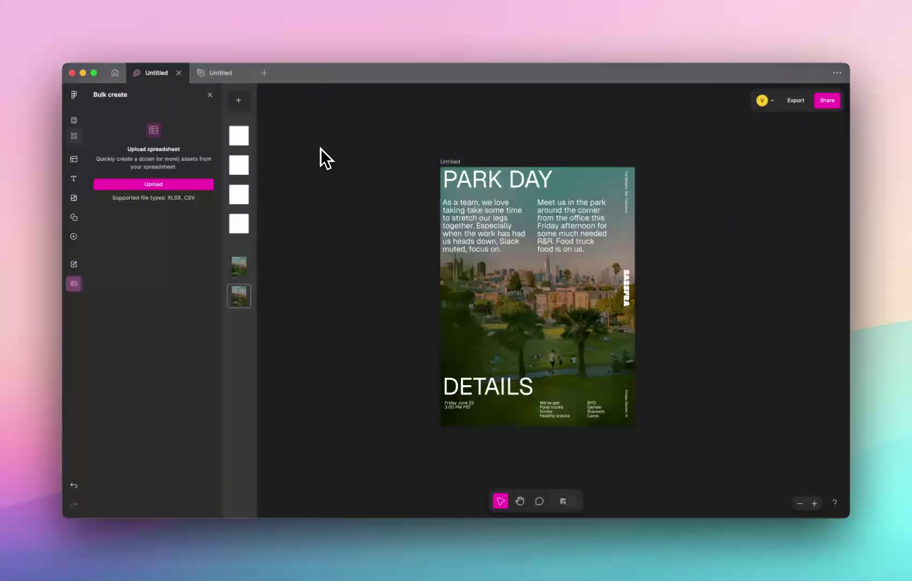
pyautogui.click(452, 169)
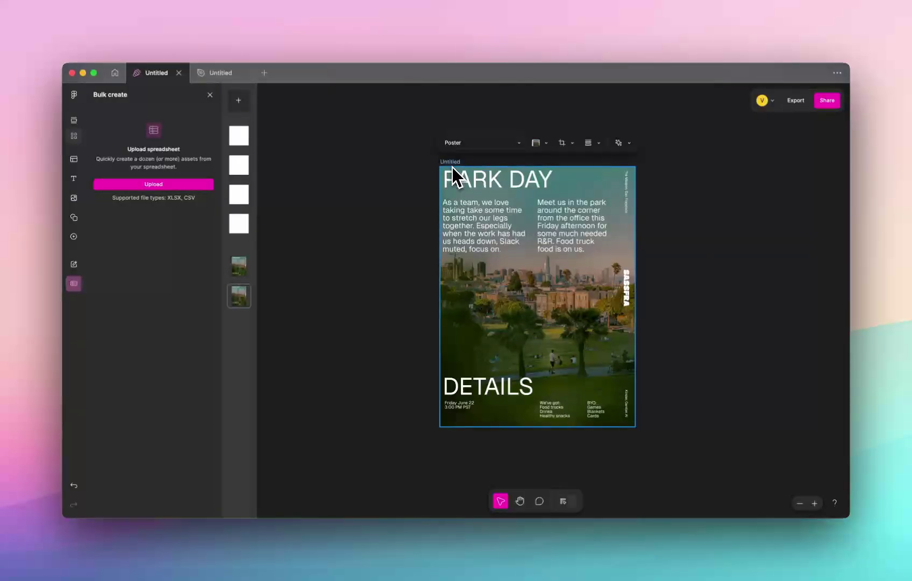
pyautogui.click(330, 173)
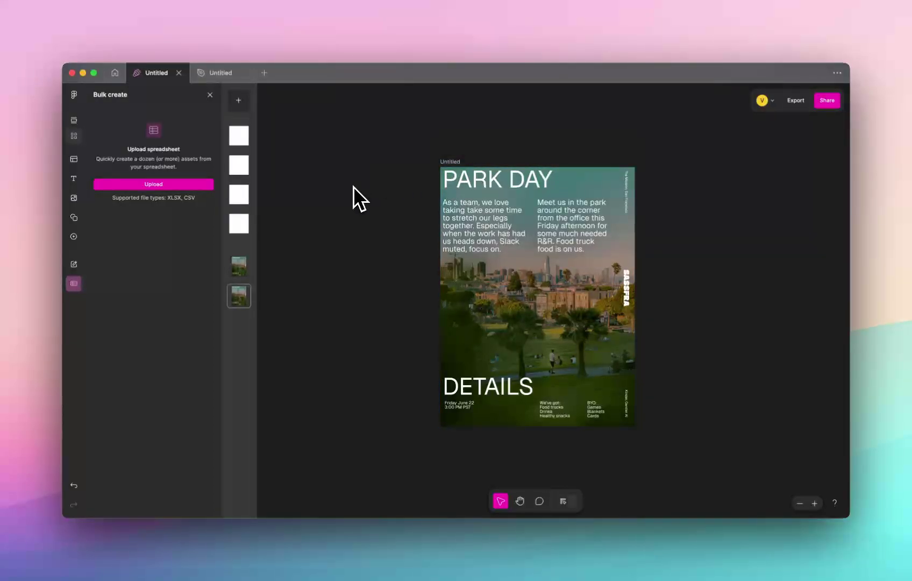
pyautogui.click(214, 72)
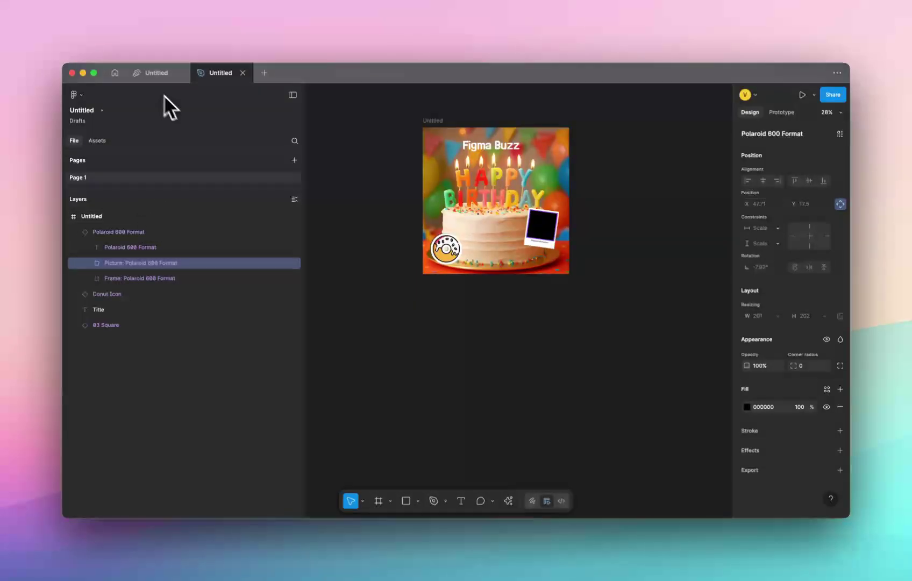
pyautogui.click(680, 292)
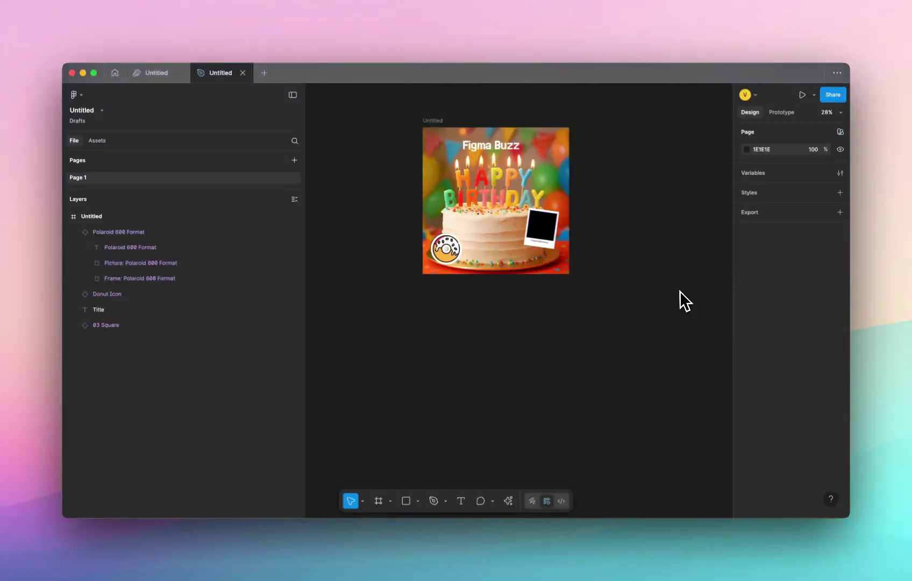
pyautogui.click(532, 230)
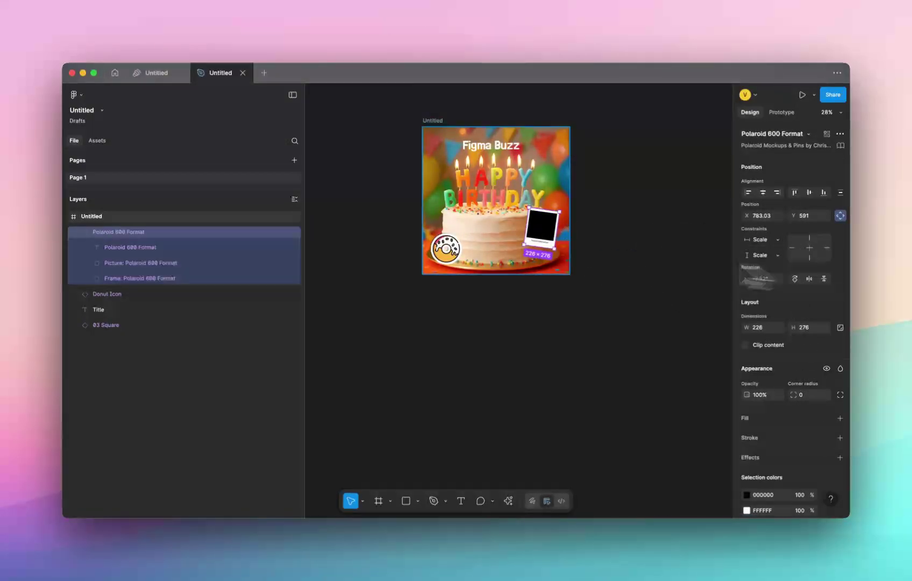
pyautogui.click(157, 74)
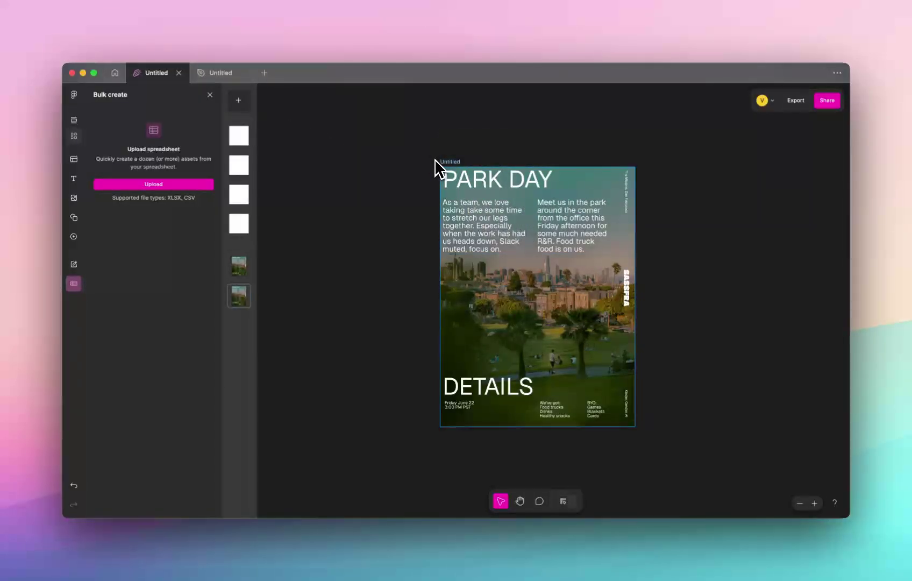
pyautogui.click(450, 162)
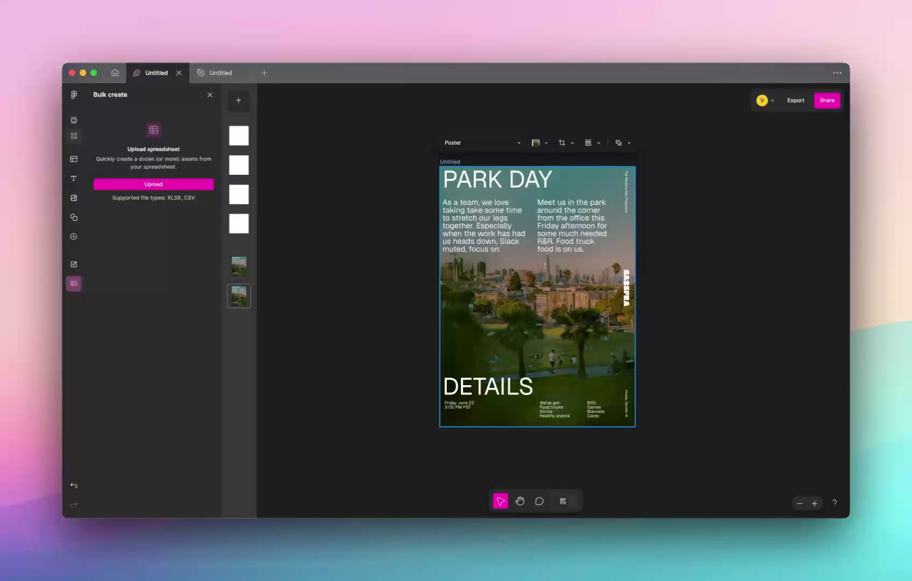